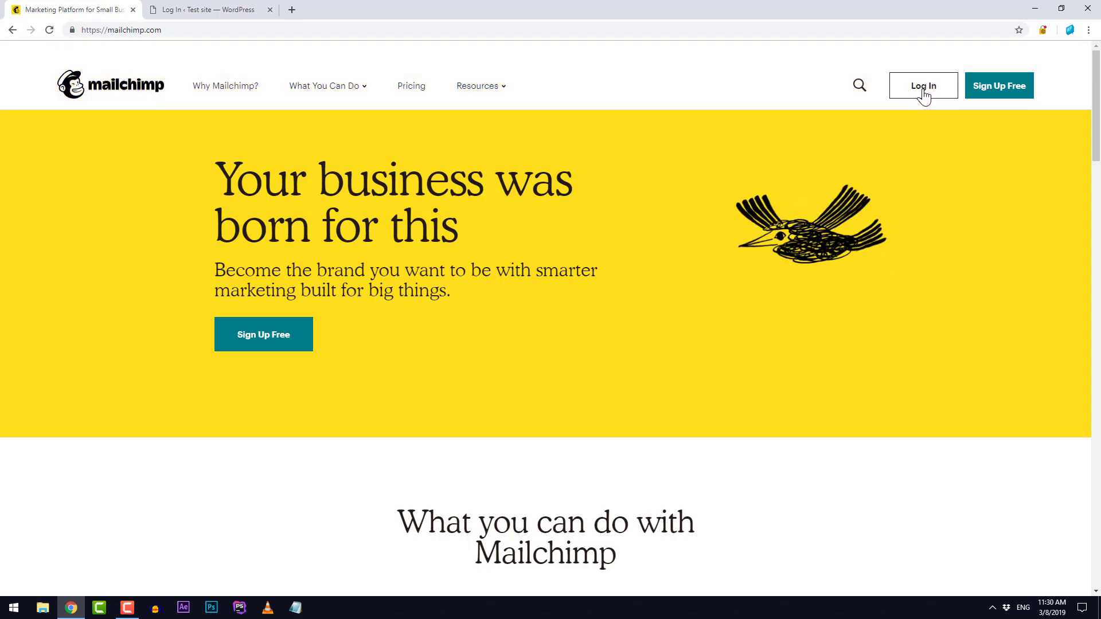
Step: Sign in to Mailchimp with the account's username and password to reach the dashboard
left_click(923, 86)
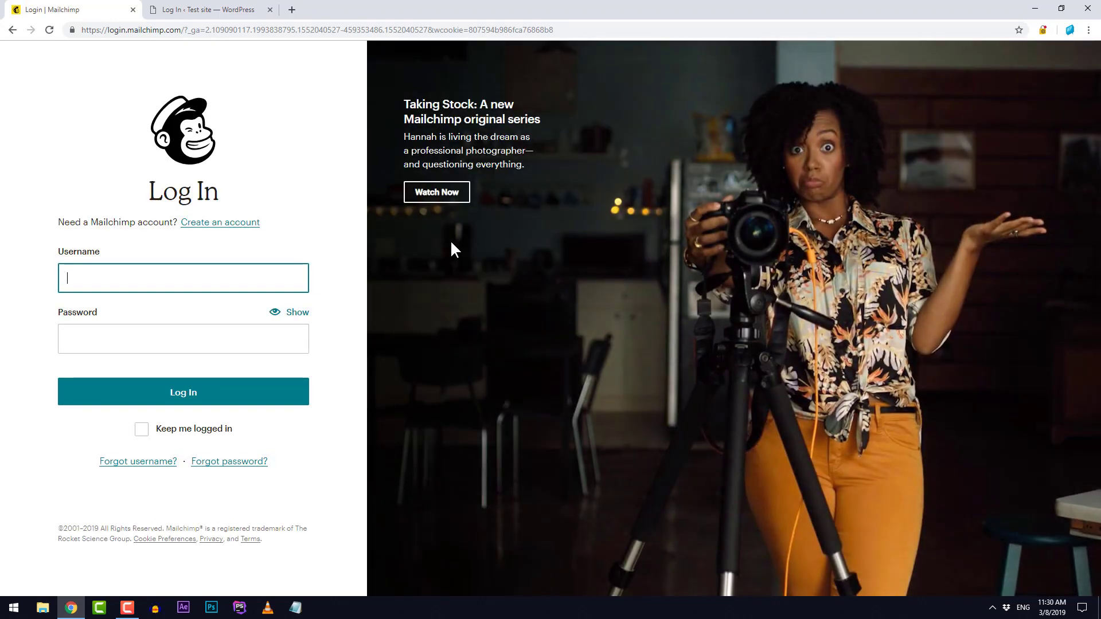
type("wpexplainermailchim")
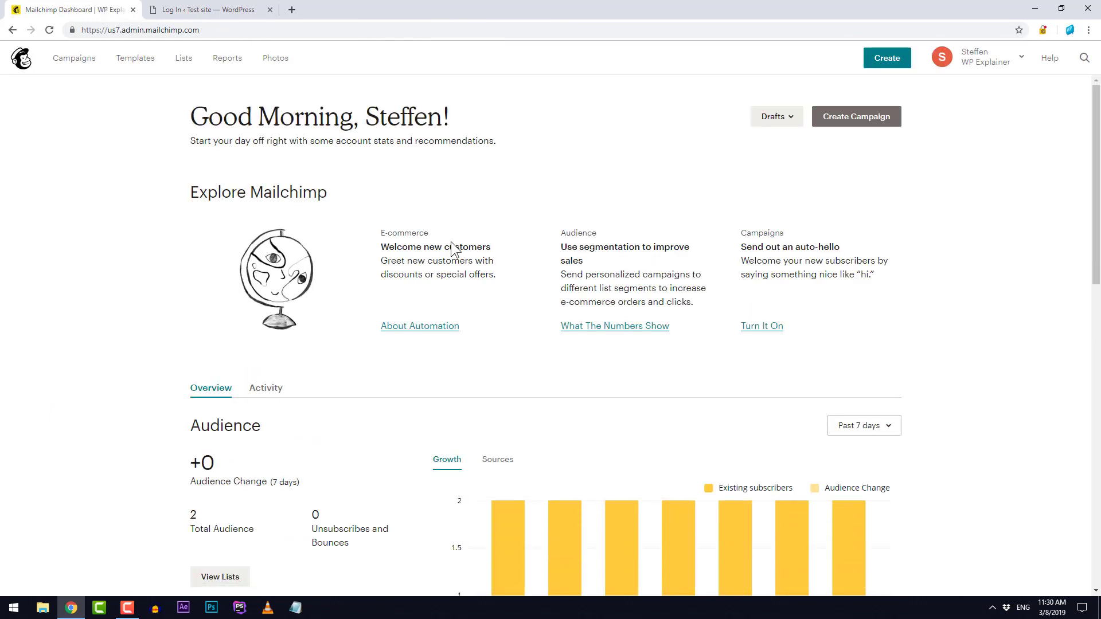
Step: Go to Account > Extras > API keys and scroll to the table showing the existing key
left_click(991, 64)
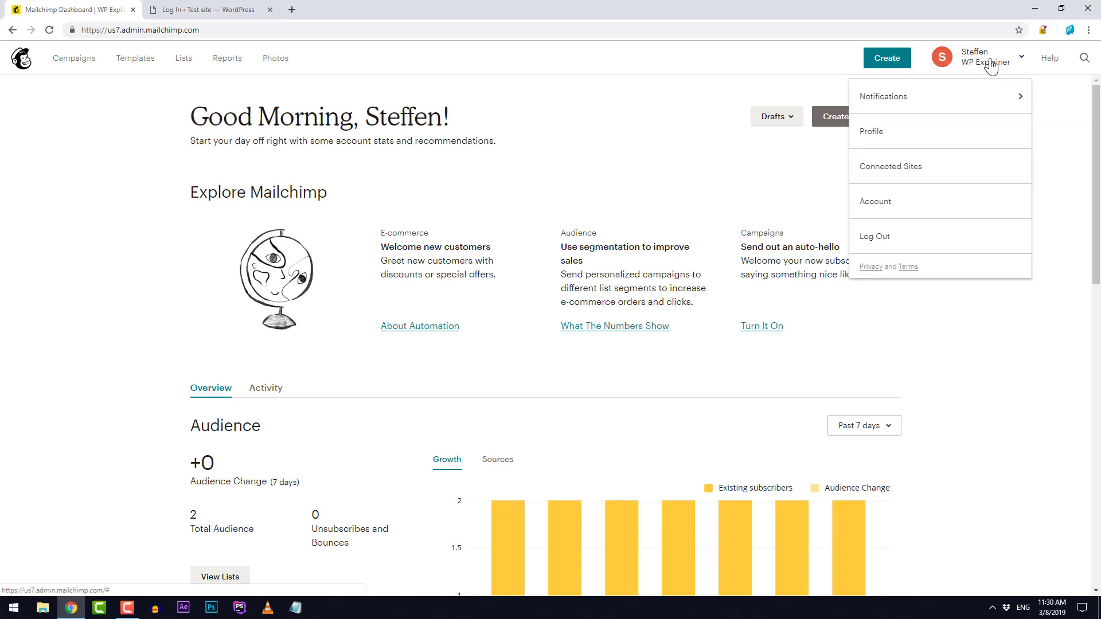
left_click(920, 208)
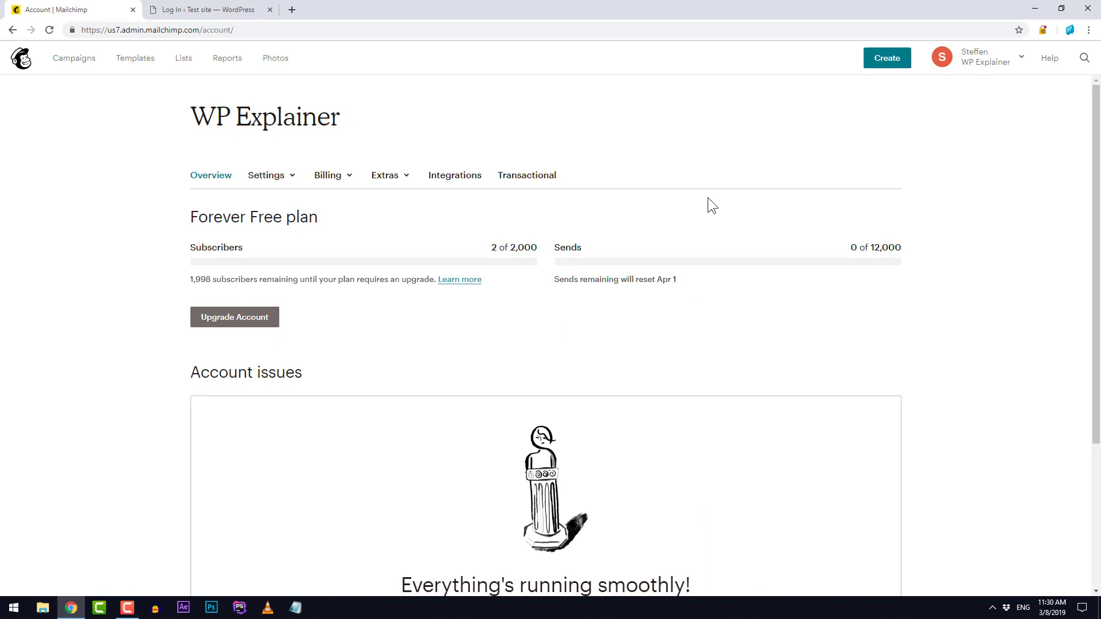
left_click(387, 181)
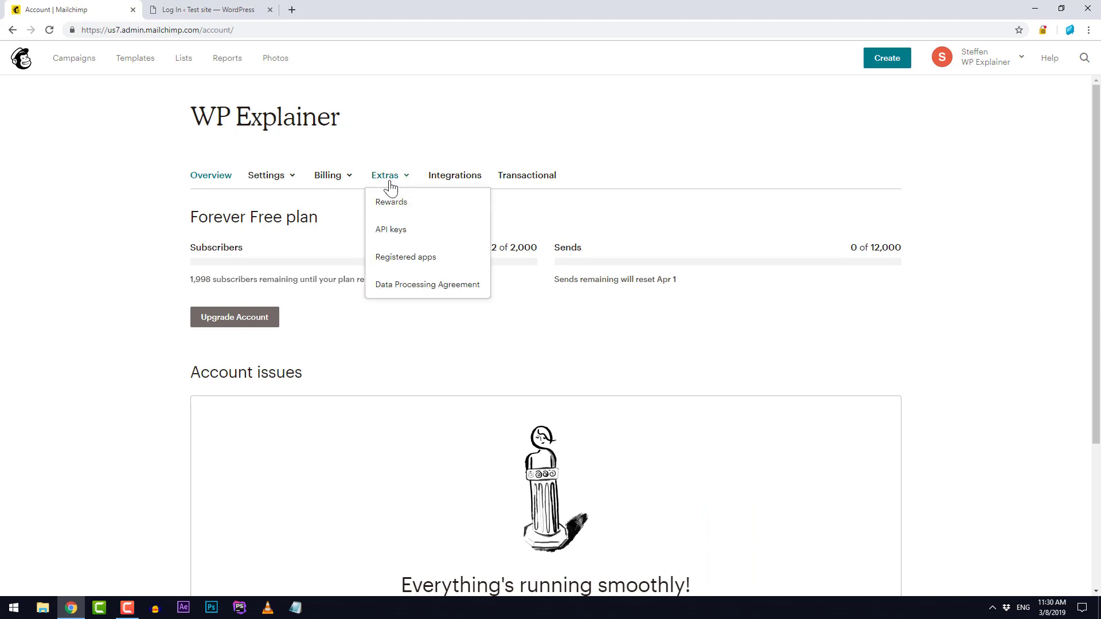
left_click(437, 240)
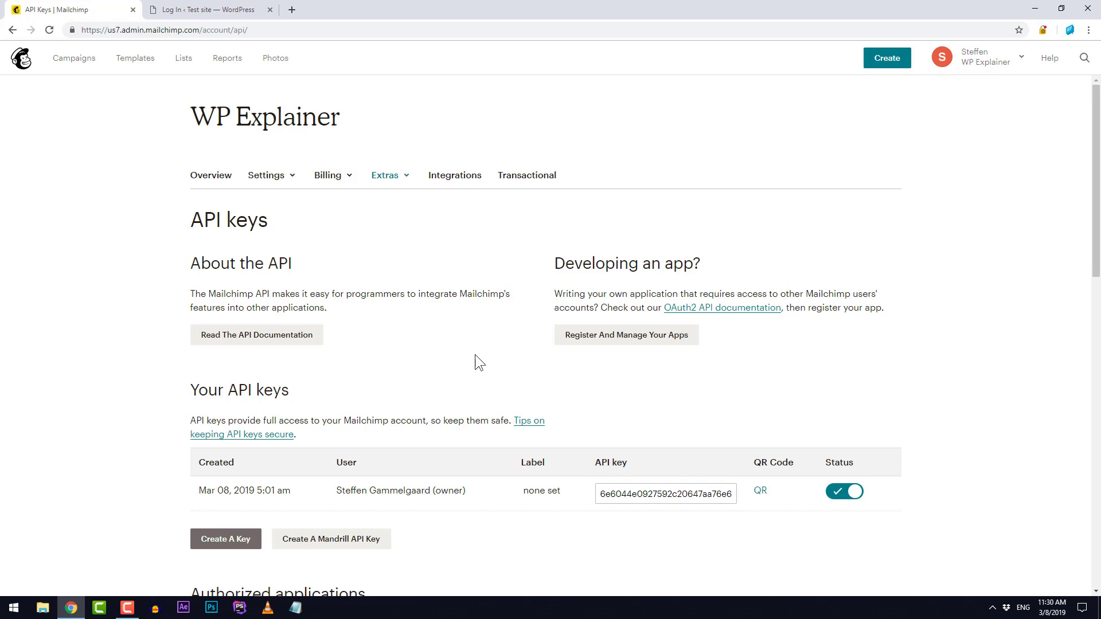
scroll(475, 355, "down", 3)
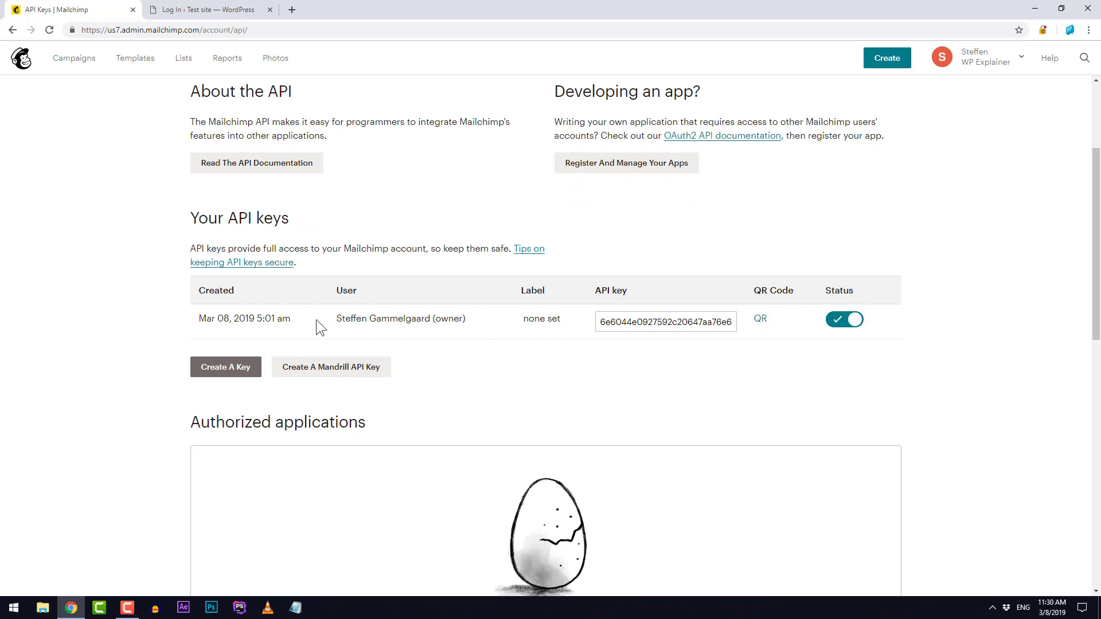
Step: Create a second Mailchimp API key and copy its value from the keys list
left_click(228, 370)
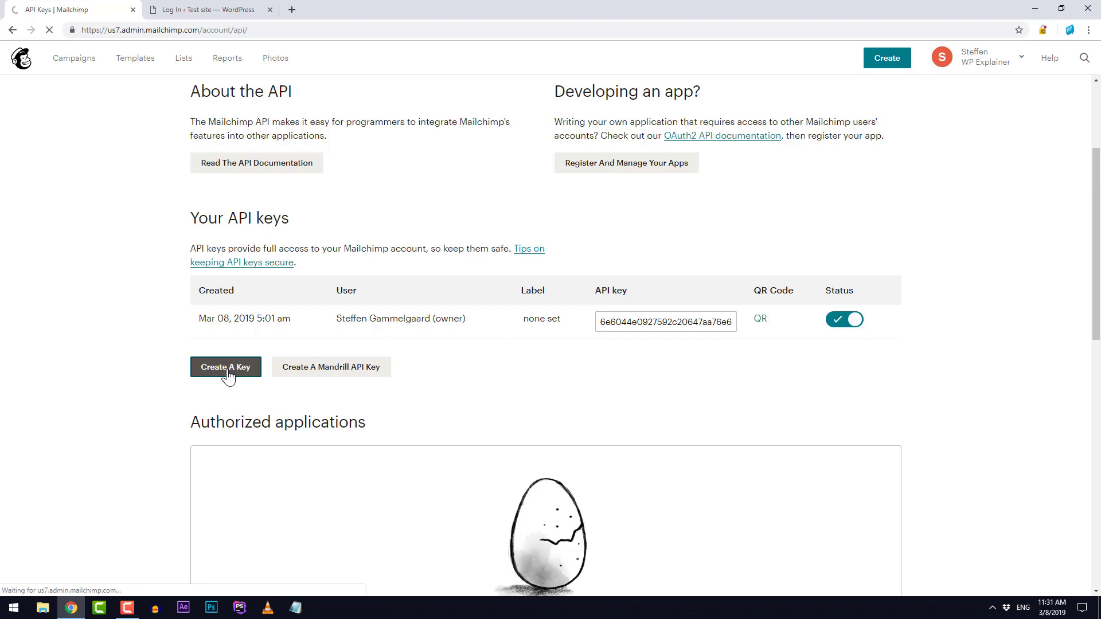
scroll(493, 366, "down", 4)
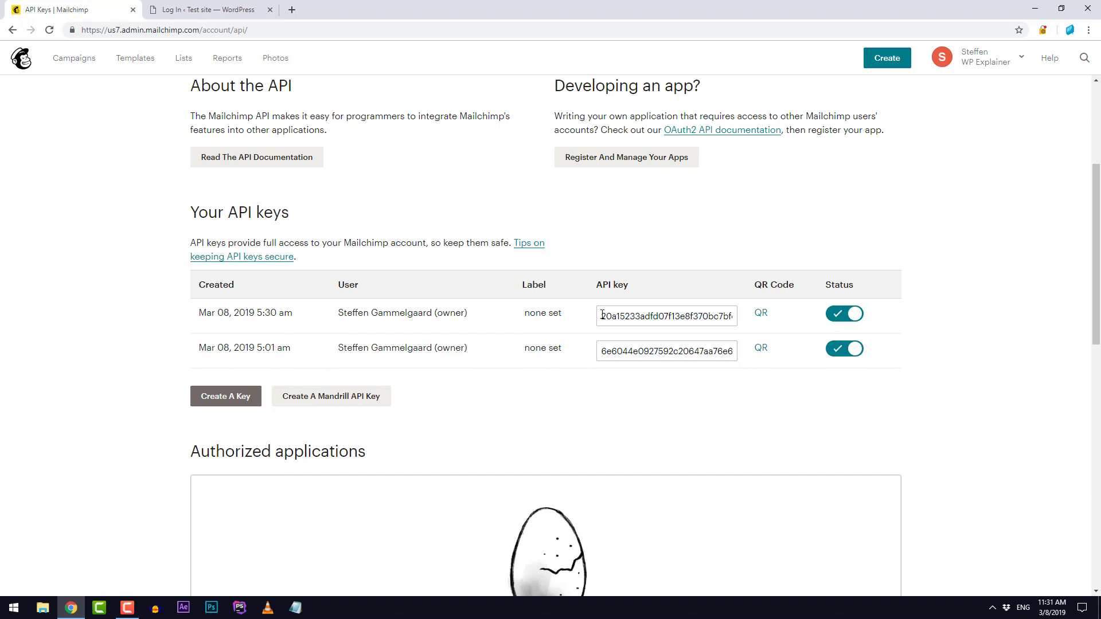
left_click_drag(602, 315, 760, 317)
key("ctrl+c")
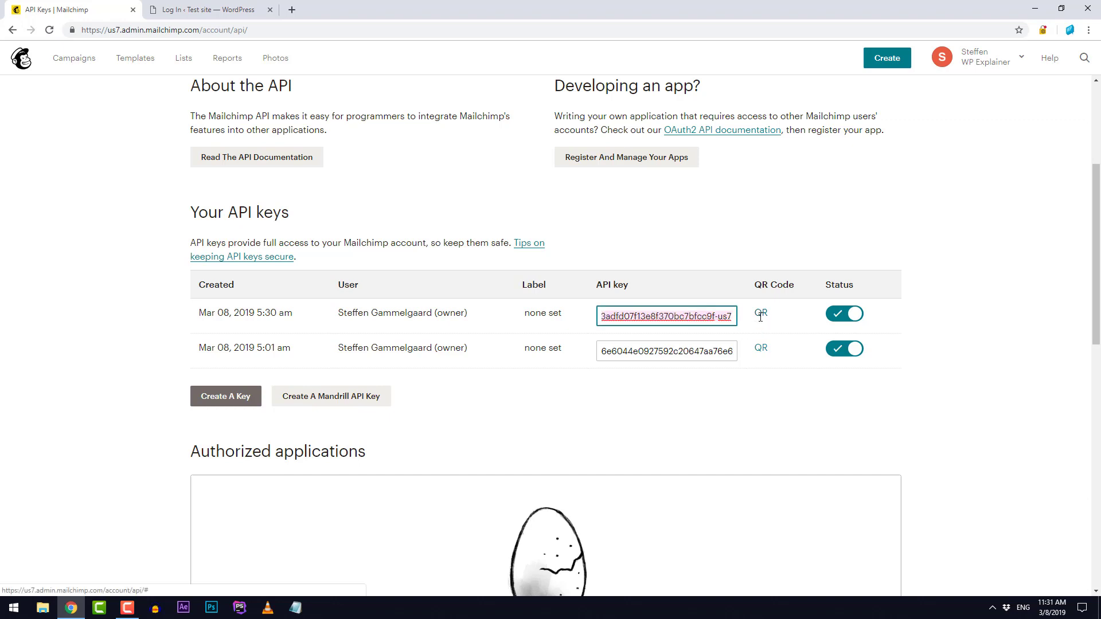
left_click(619, 247)
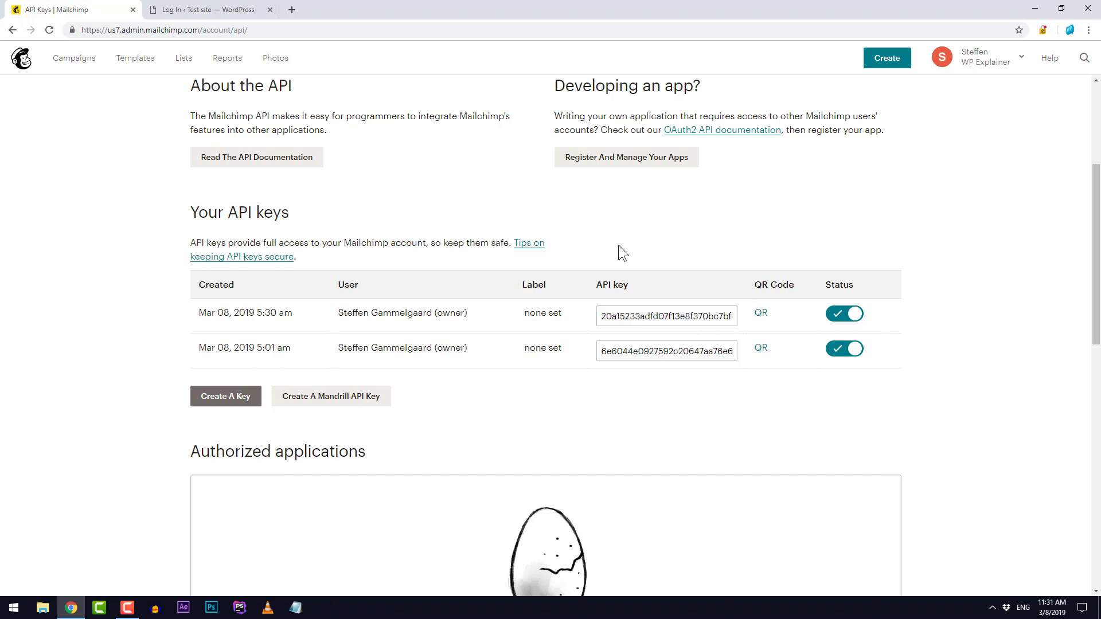
Step: Log in to the Test site WordPress admin with the site's username and password
left_click(208, 17)
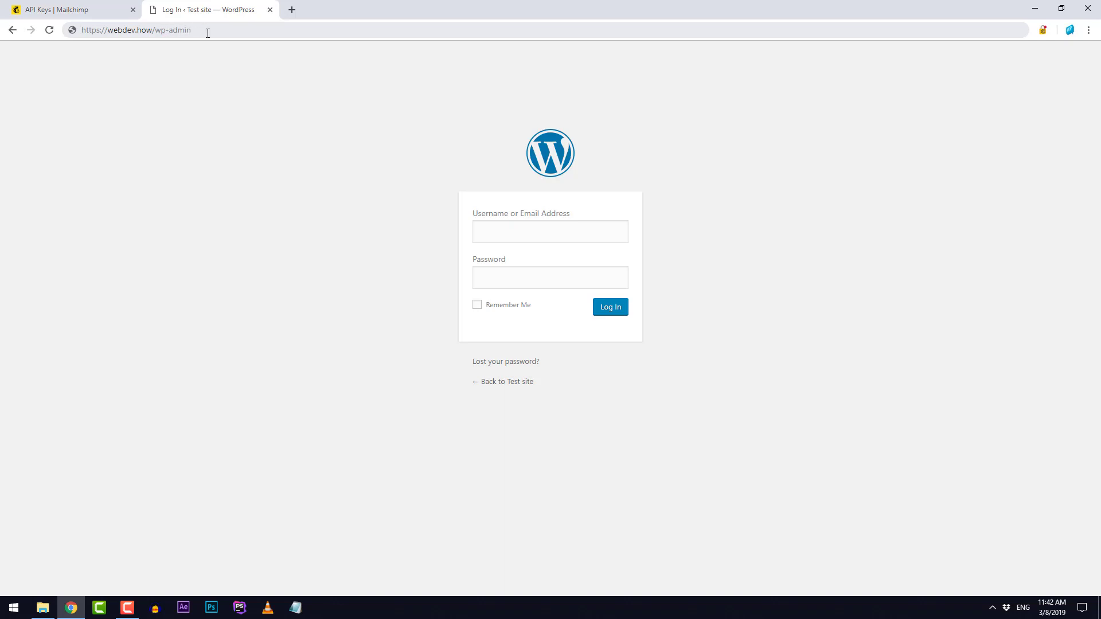
left_click(557, 235)
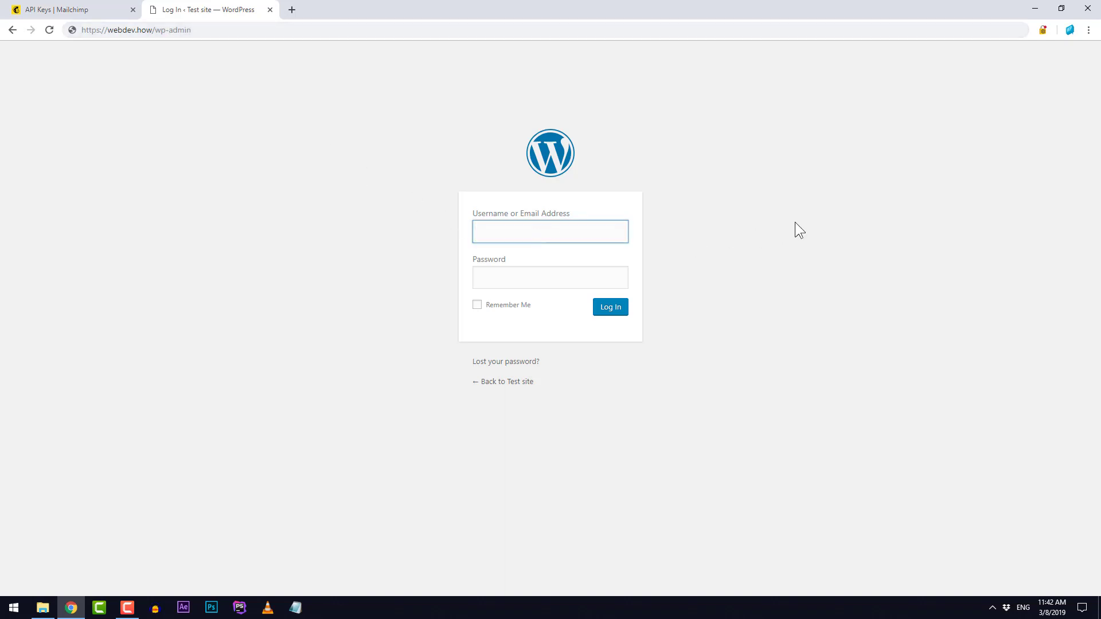
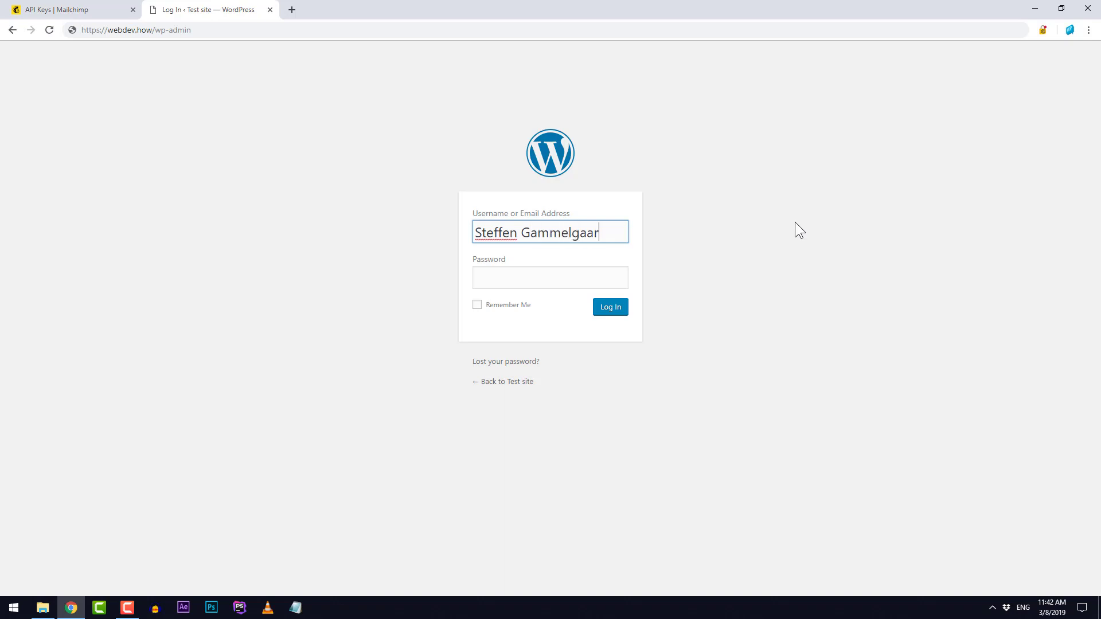
key("Tab")
type("***")
key("BackSpace")
key("BackSpace")
key("BackSpace")
type("********")
key("Return")
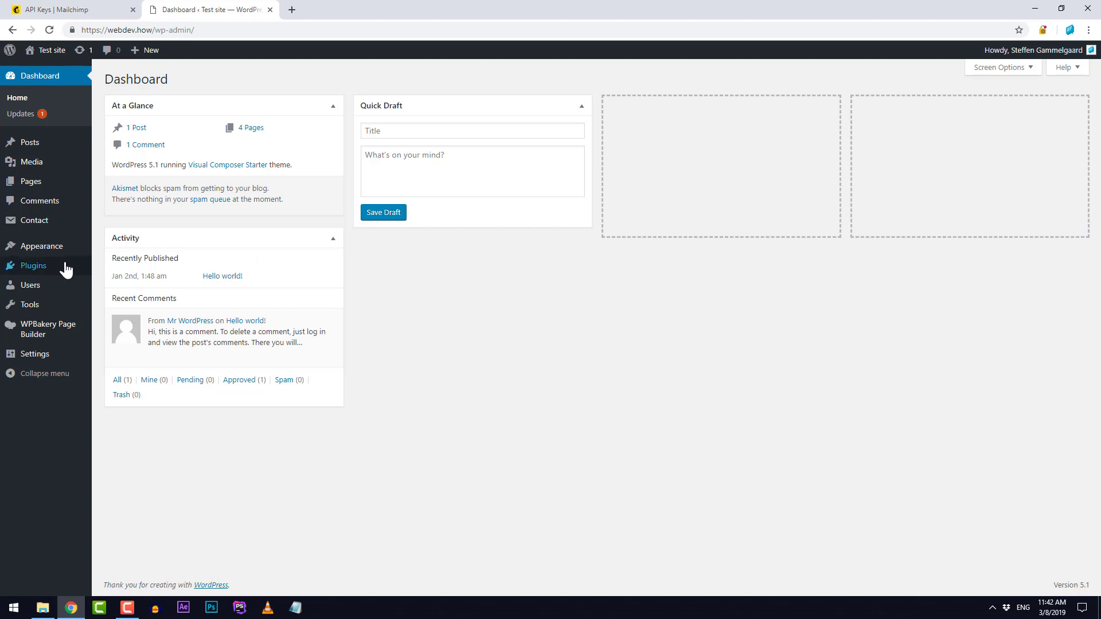
mouse_move(42, 270)
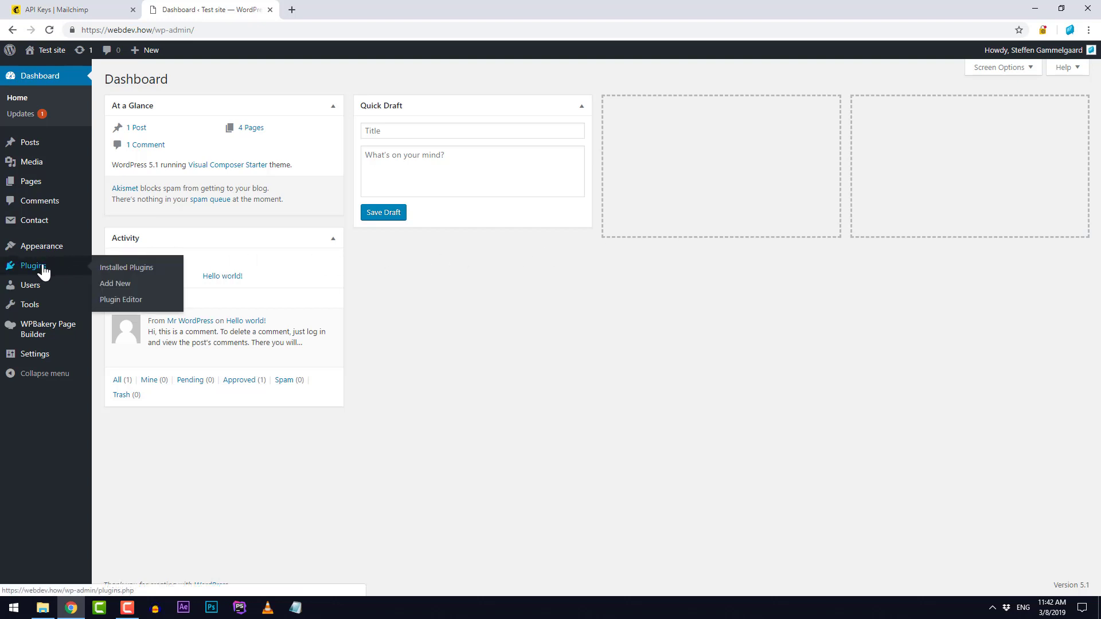
Step: Search Add Plugins for 'Mailchimp for WordPress' and install the ibericode plugin
left_click(133, 289)
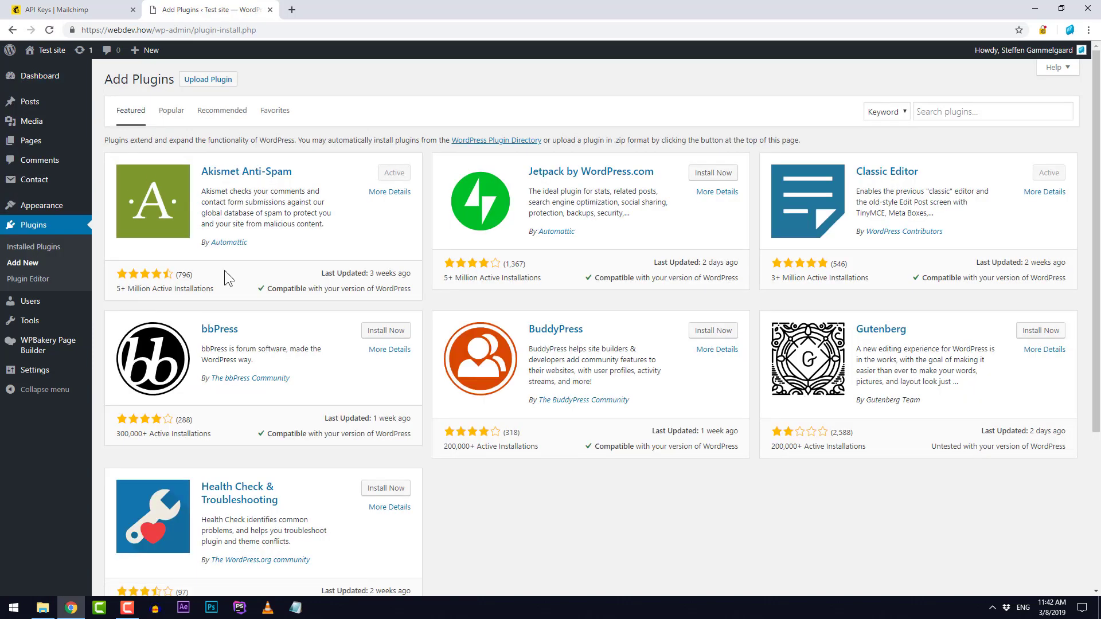
left_click(978, 113)
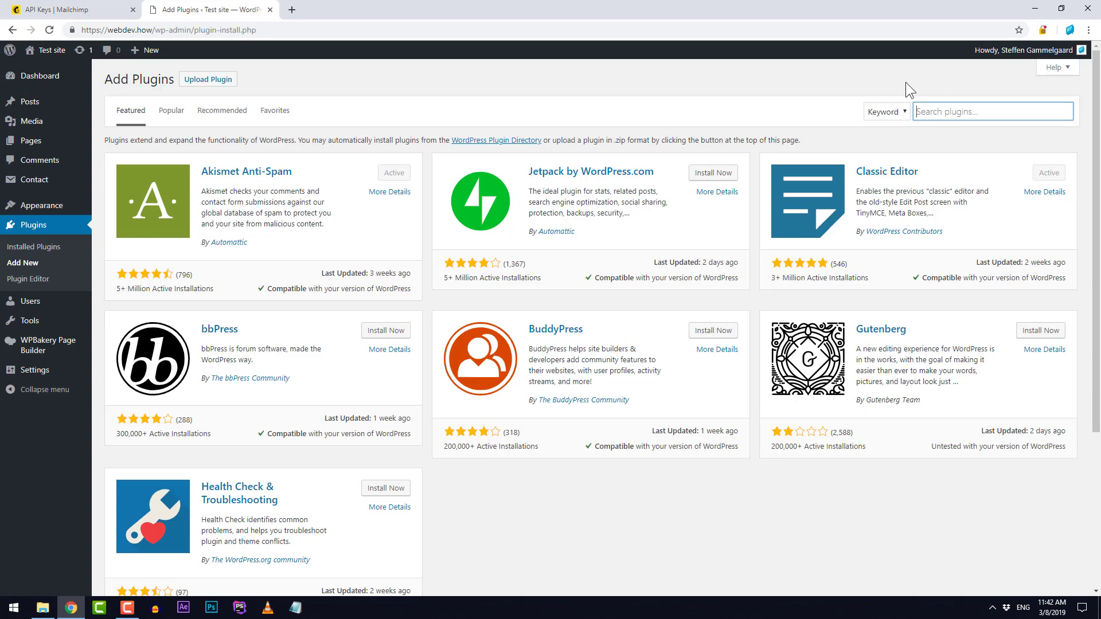
type("Mailchimp for WordPress")
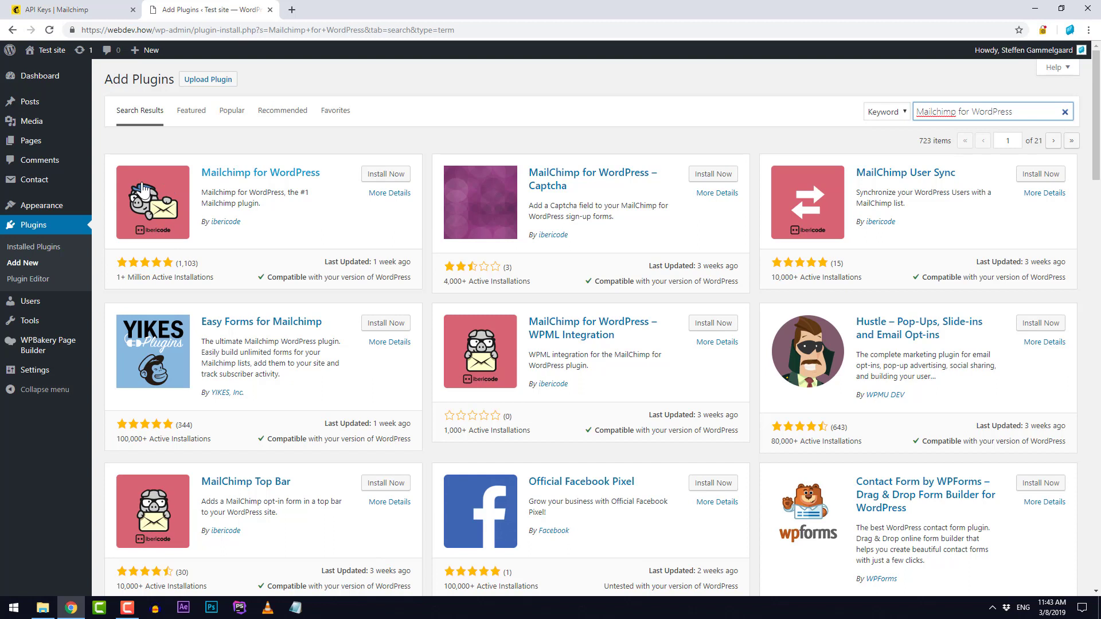
left_click(409, 183)
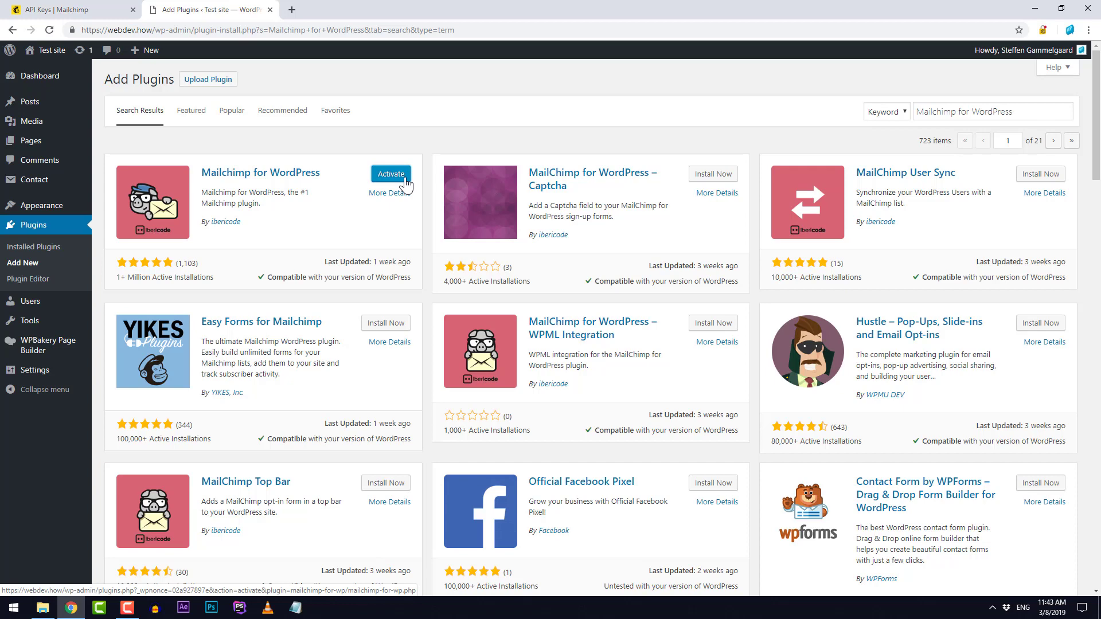
Step: Activate the plugin, paste the API key into Mailchimp for WP settings, and save to connect
left_click(404, 179)
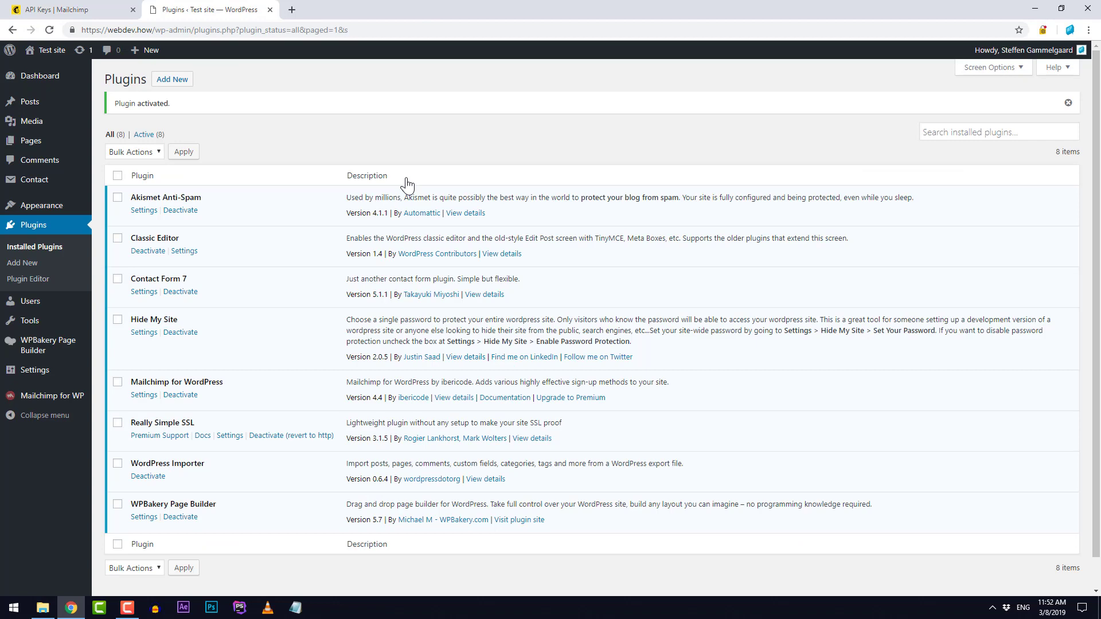
mouse_move(26, 401)
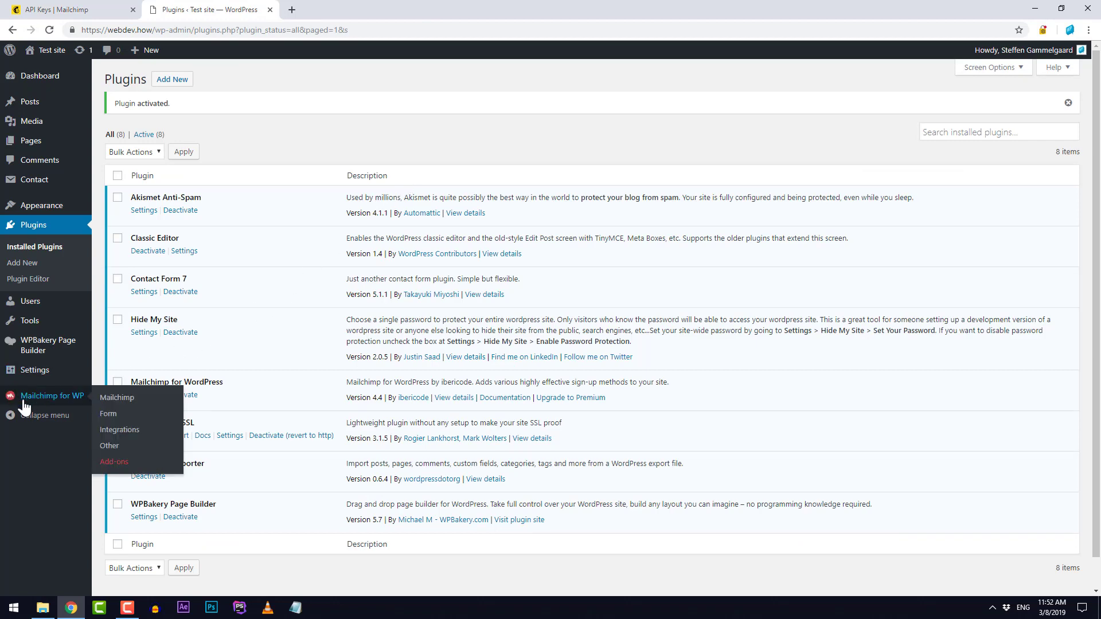
left_click(62, 400)
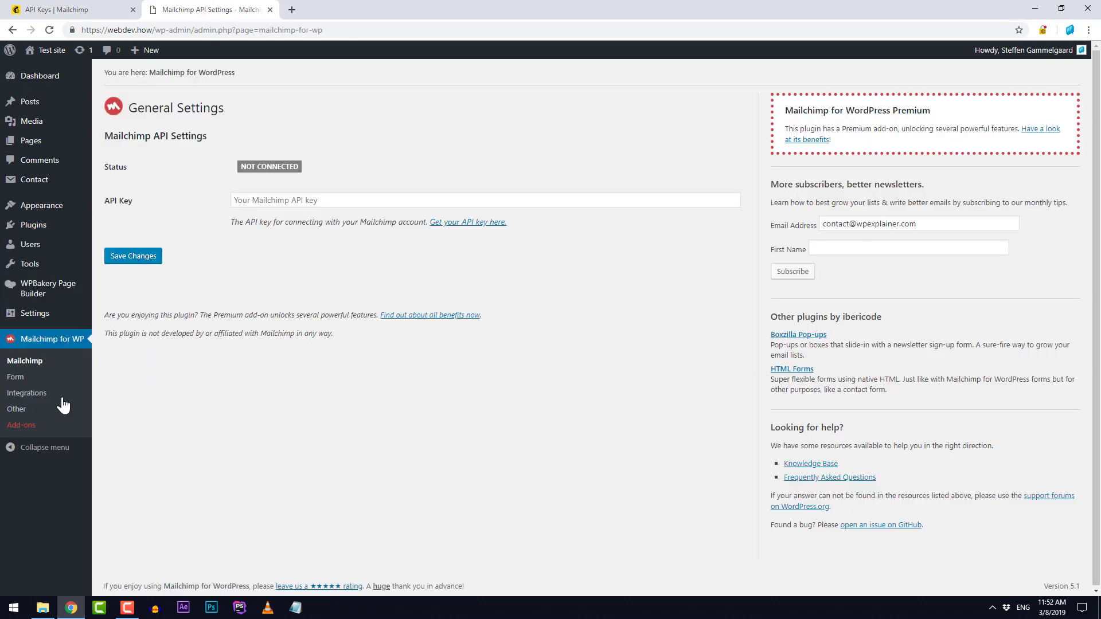
left_click(262, 199)
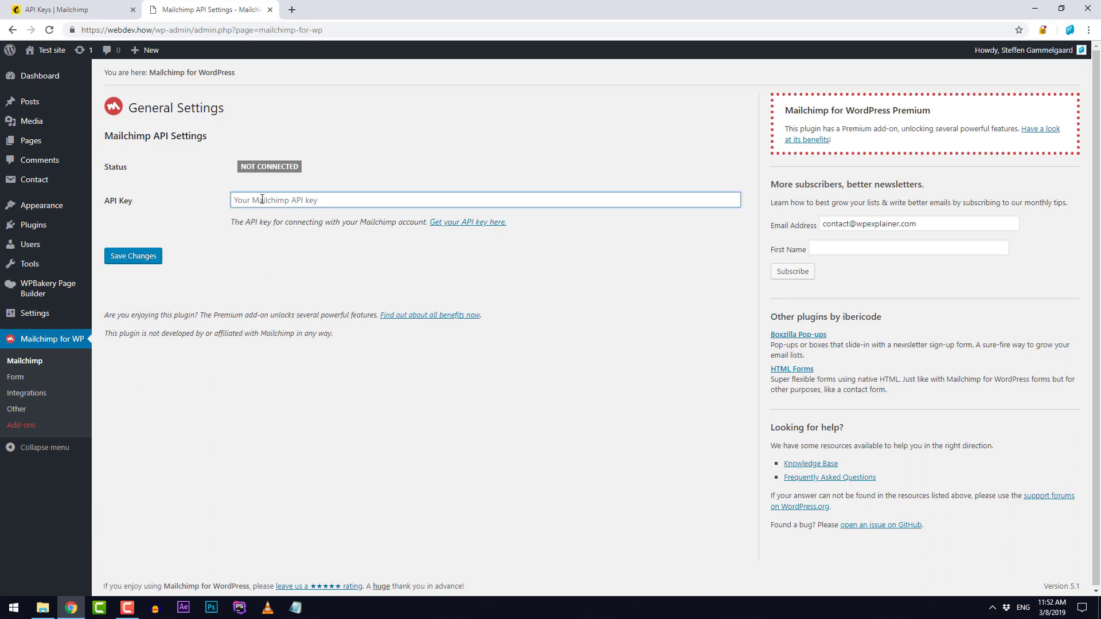
key("ctrl+v")
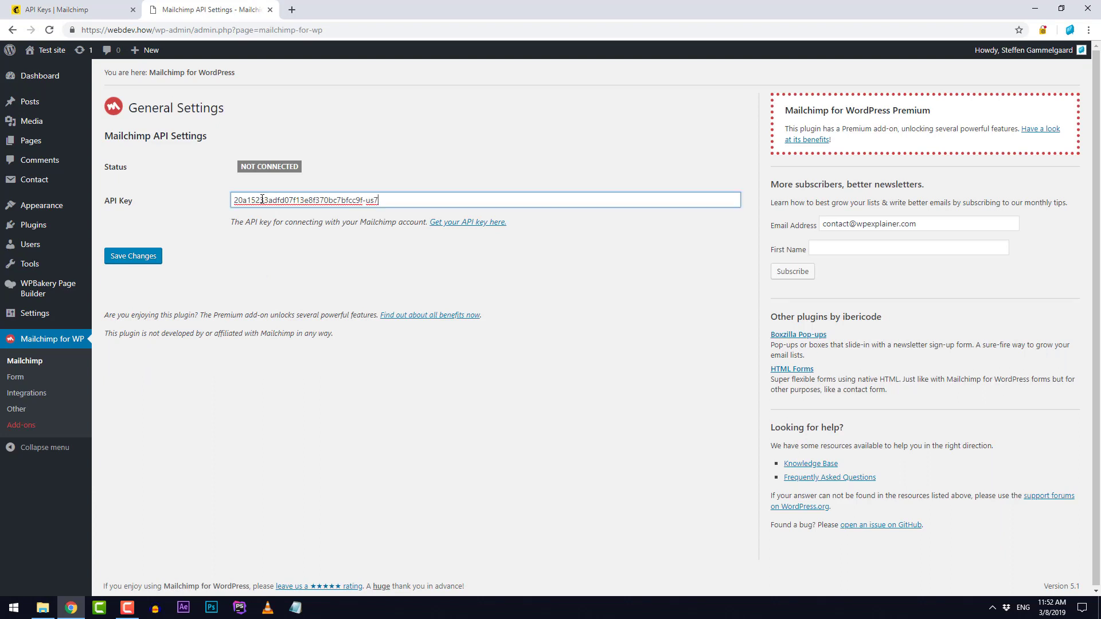
left_click(138, 261)
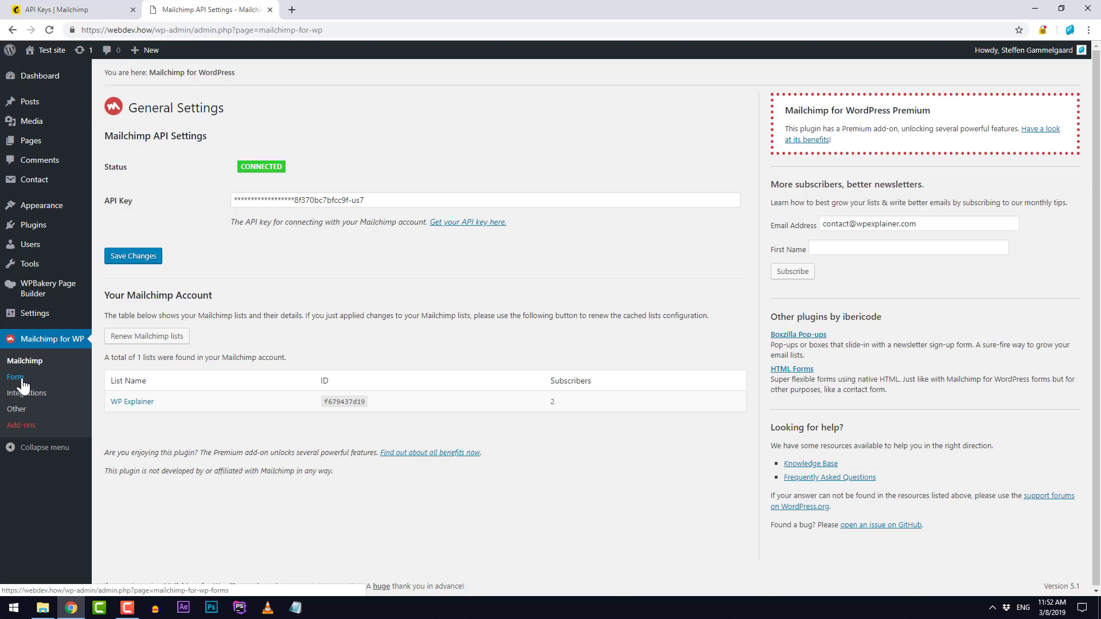
left_click(46, 381)
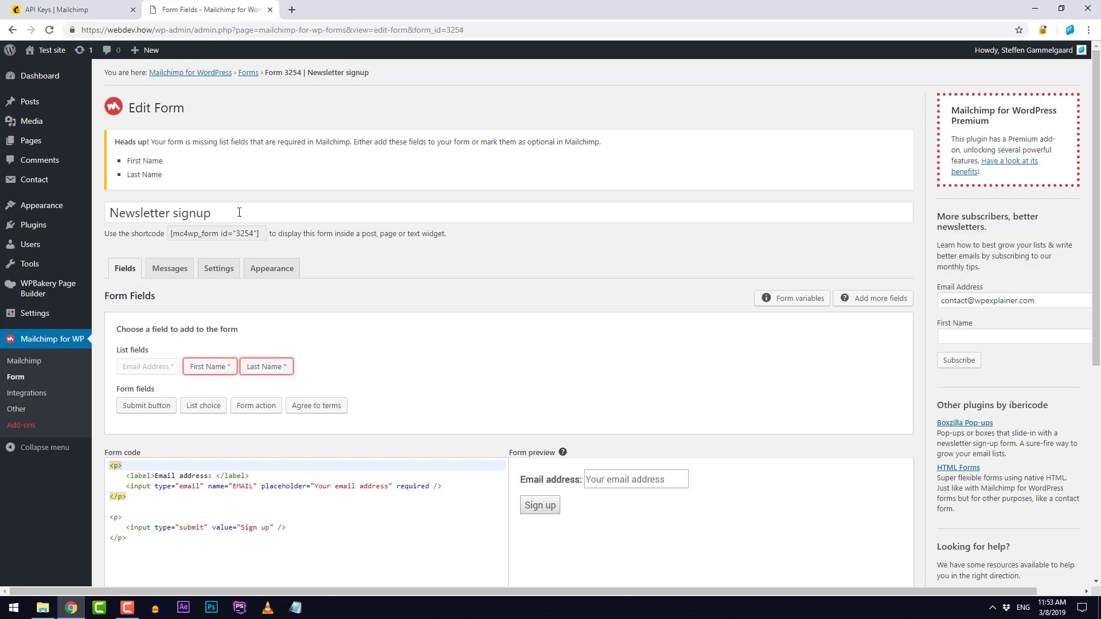
left_click_drag(241, 213, 98, 215)
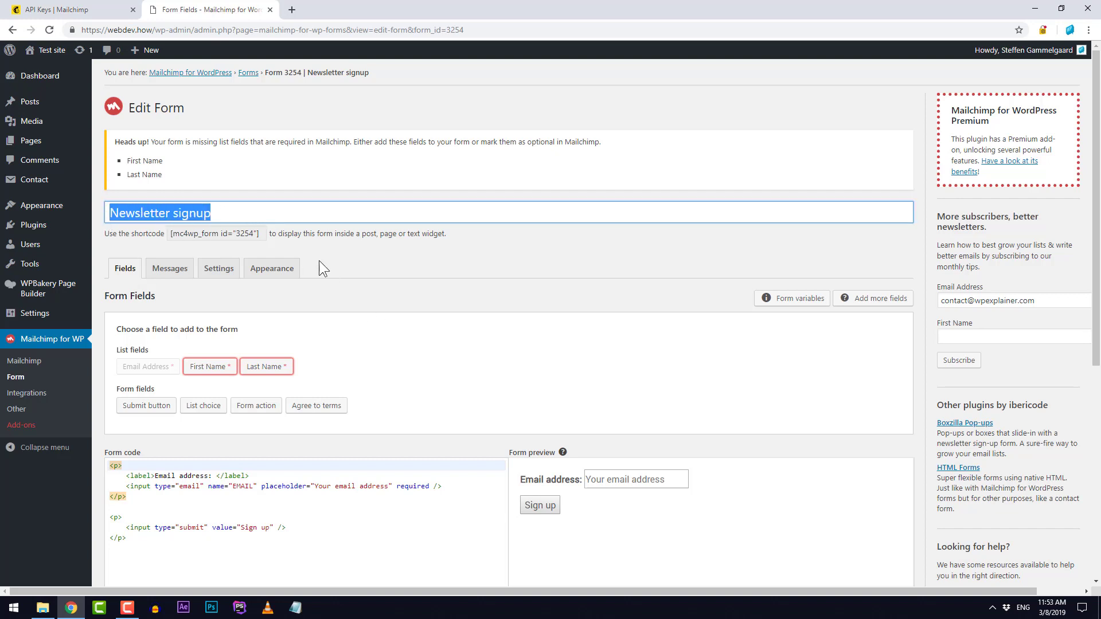
left_click(374, 264)
scroll(375, 265, "down", 2)
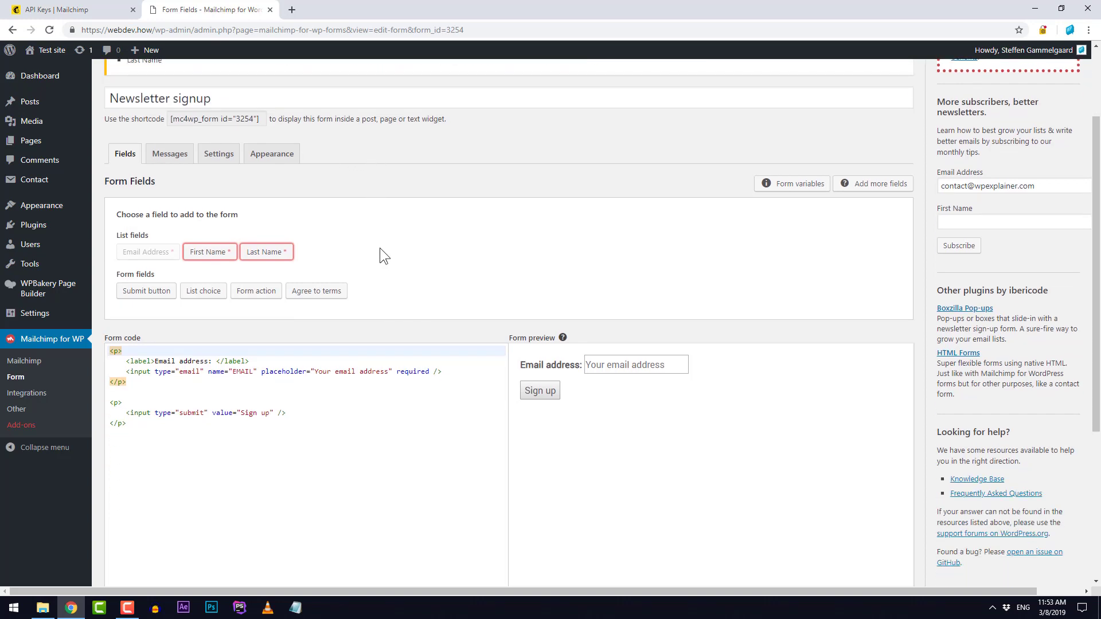
scroll(380, 248, "down", 2)
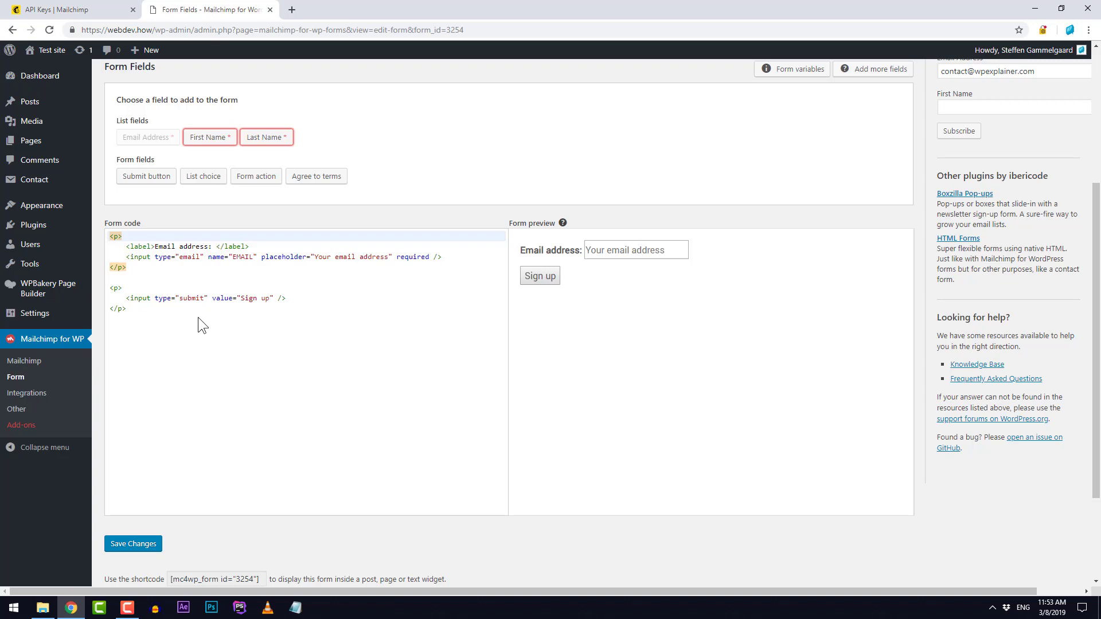
Step: Insert First Name and Last Name list fields into the form code, both above the email field
left_click(221, 147)
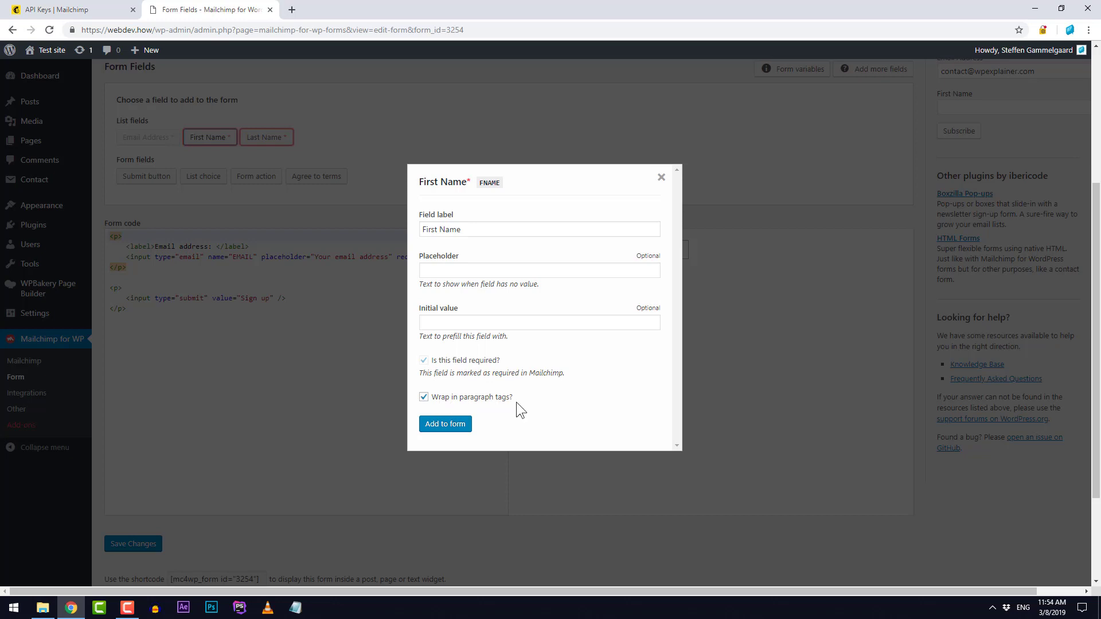
left_click(445, 424)
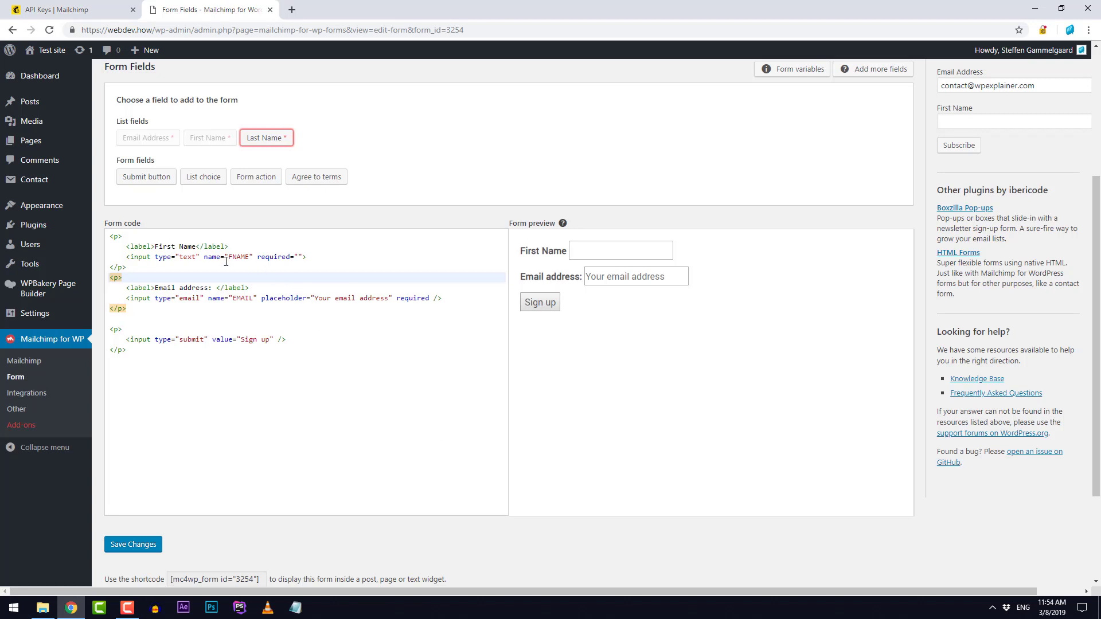
left_click(130, 267)
left_click_drag(124, 236, 108, 238)
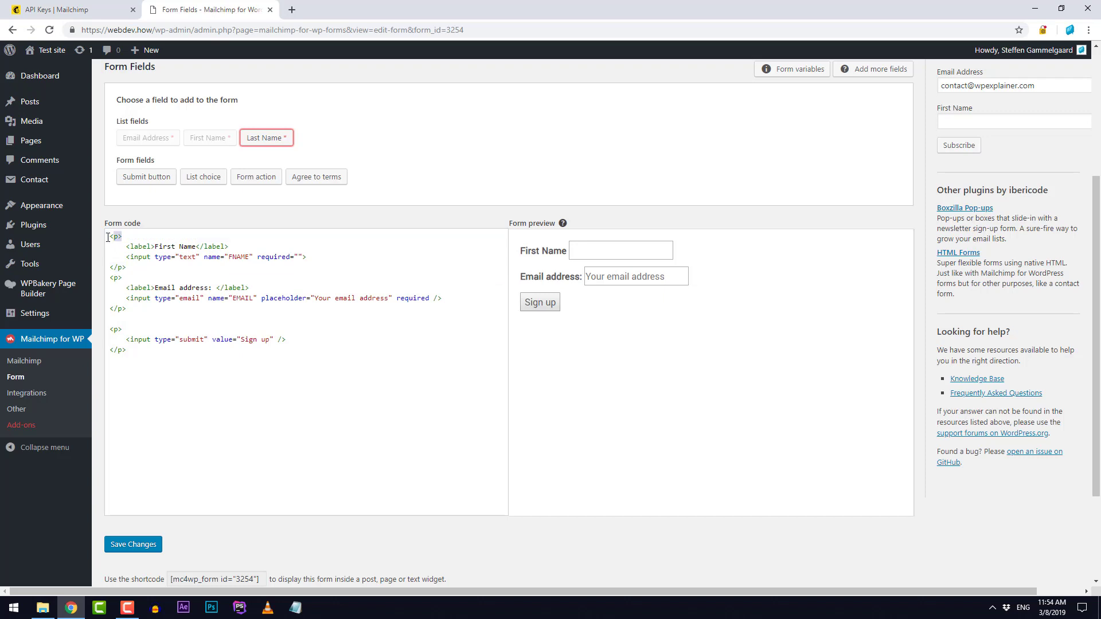
left_click(144, 270)
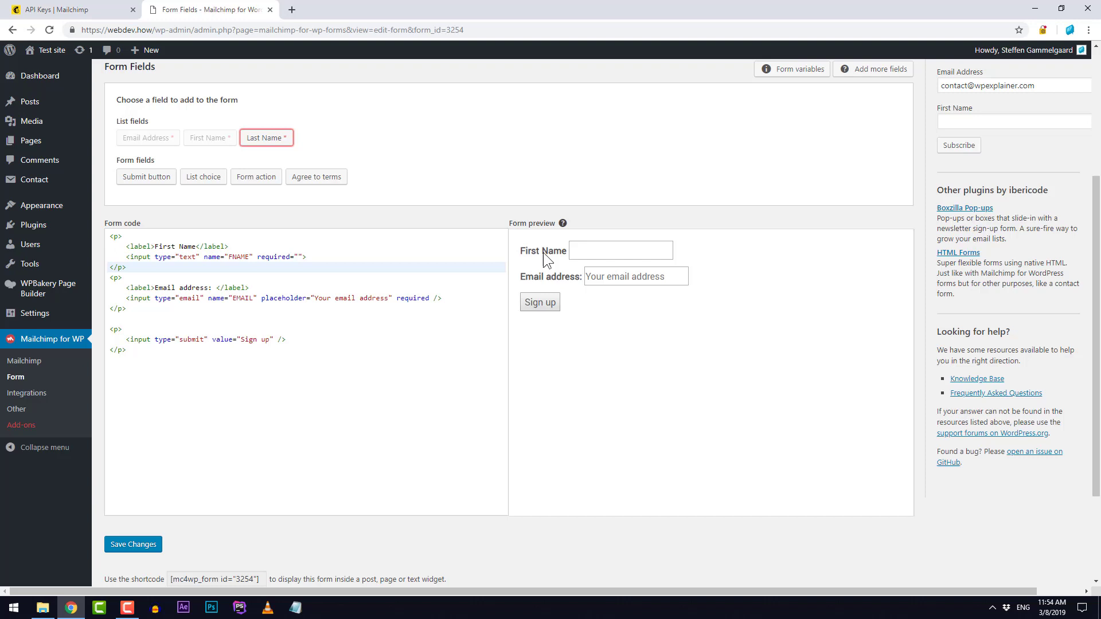
left_click(263, 148)
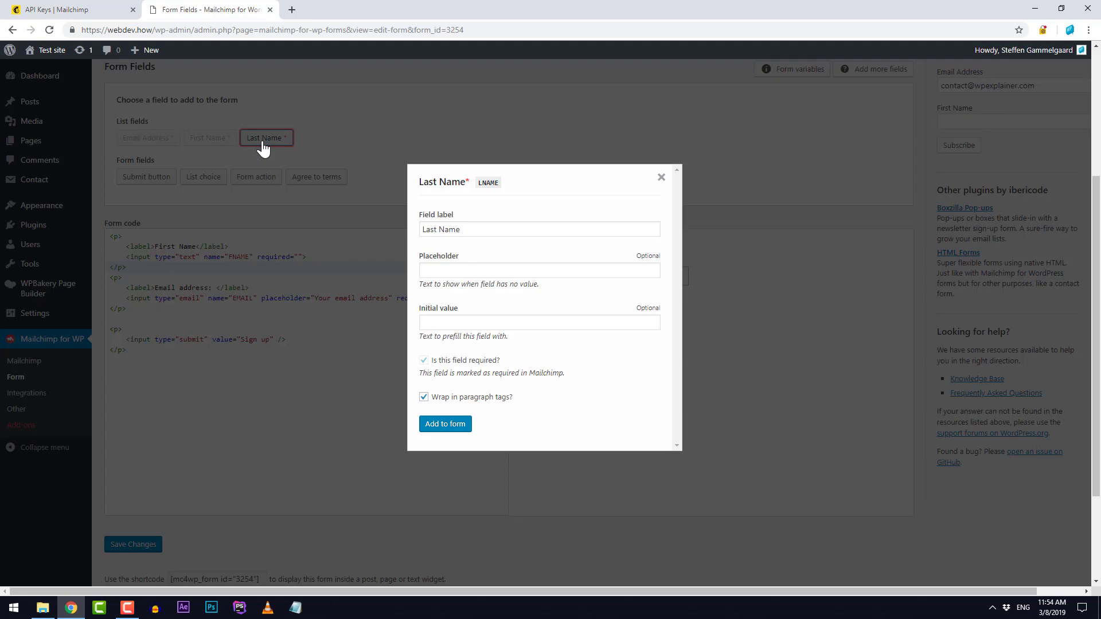
left_click(445, 424)
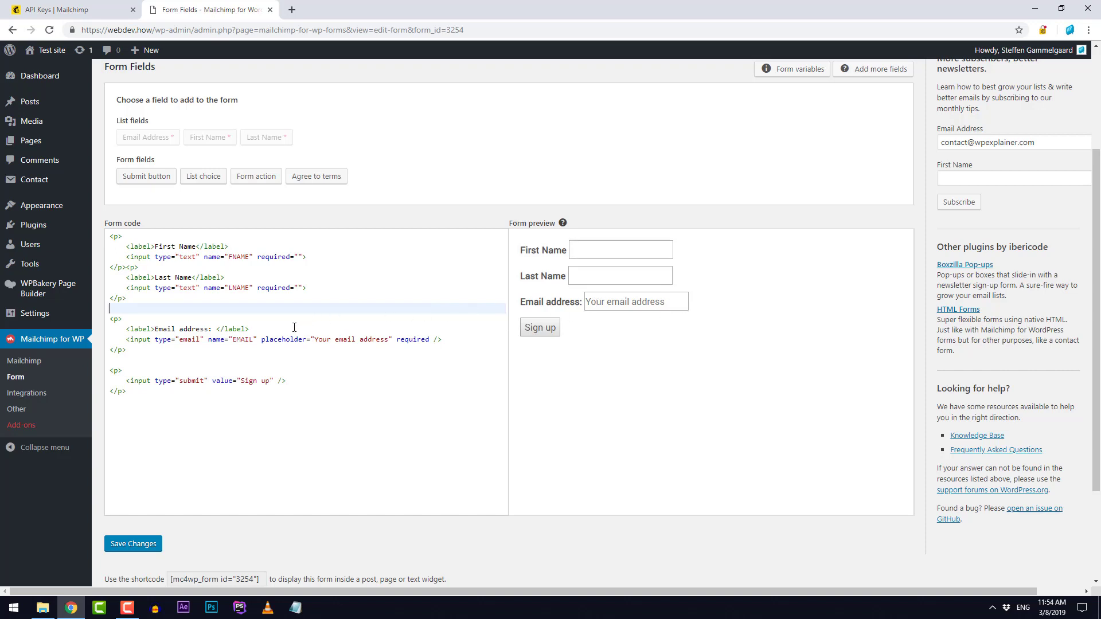
left_click(129, 347)
Step: Delete the email field's placeholder="Your email address" attribute from the form code
left_click_drag(127, 348, 108, 323)
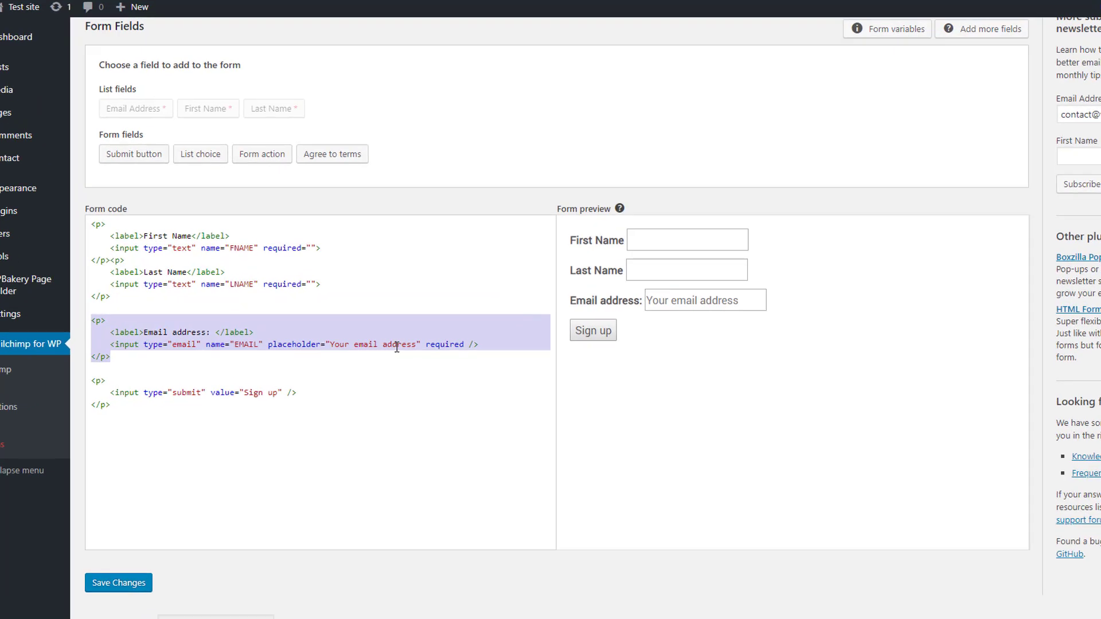
left_click(389, 340)
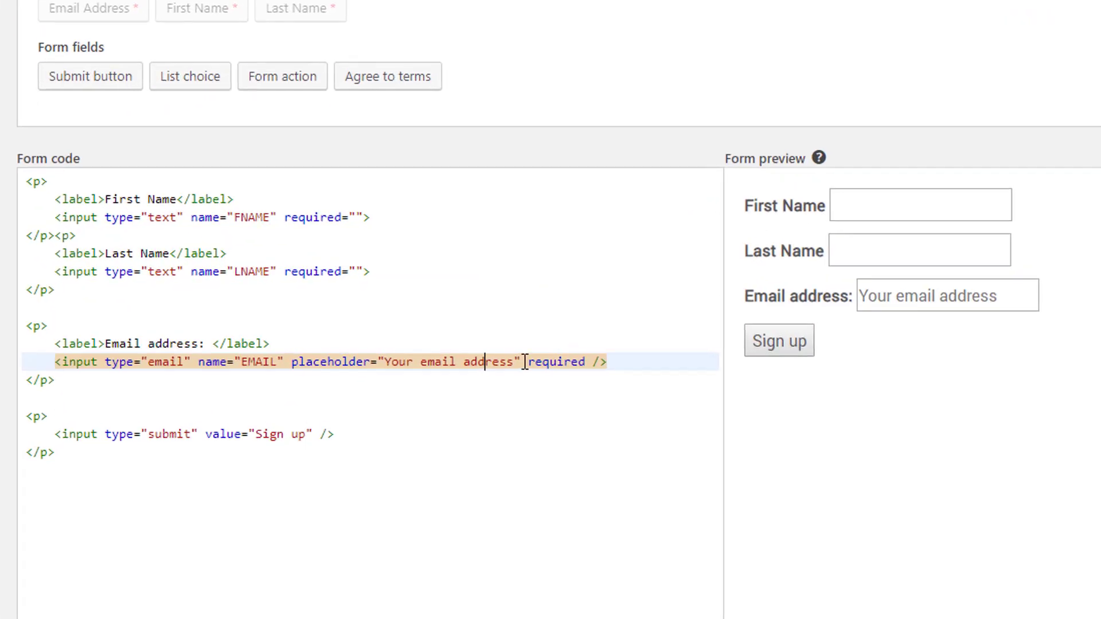
left_click_drag(521, 362, 284, 362)
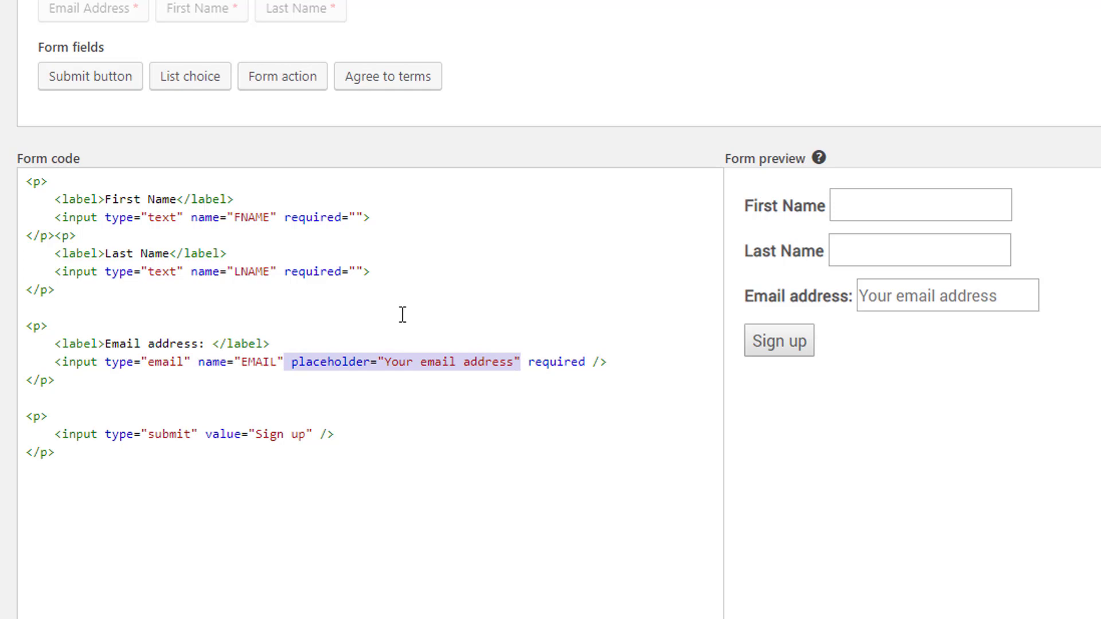
key("BackSpace")
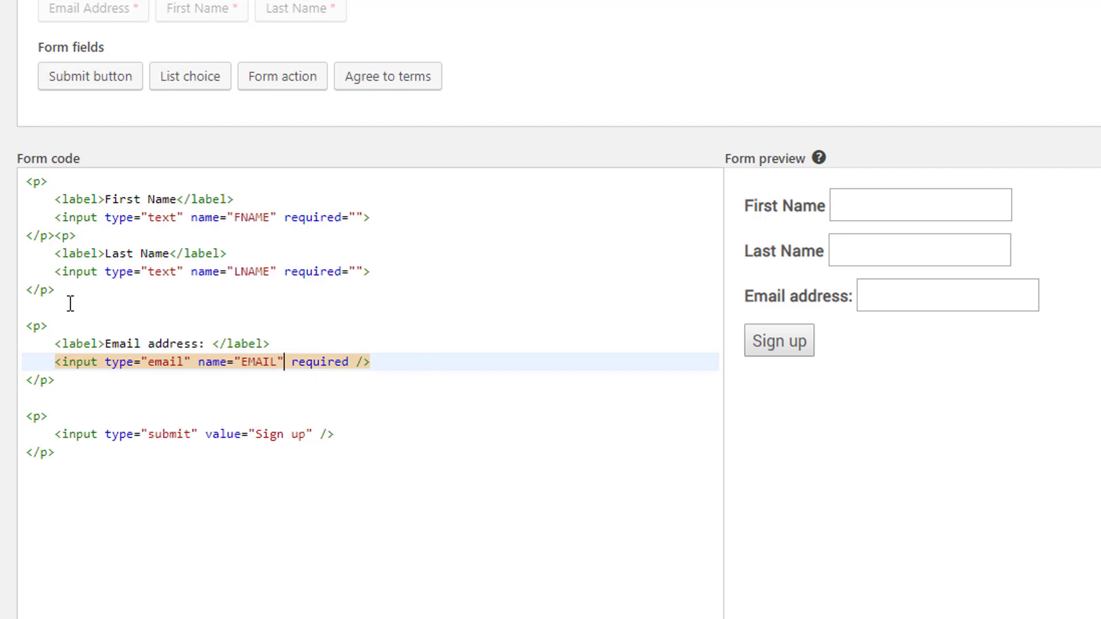
Step: Put each field paragraph on its own line without blank lines, and change the button to 'Sign up now!'
left_click(55, 236)
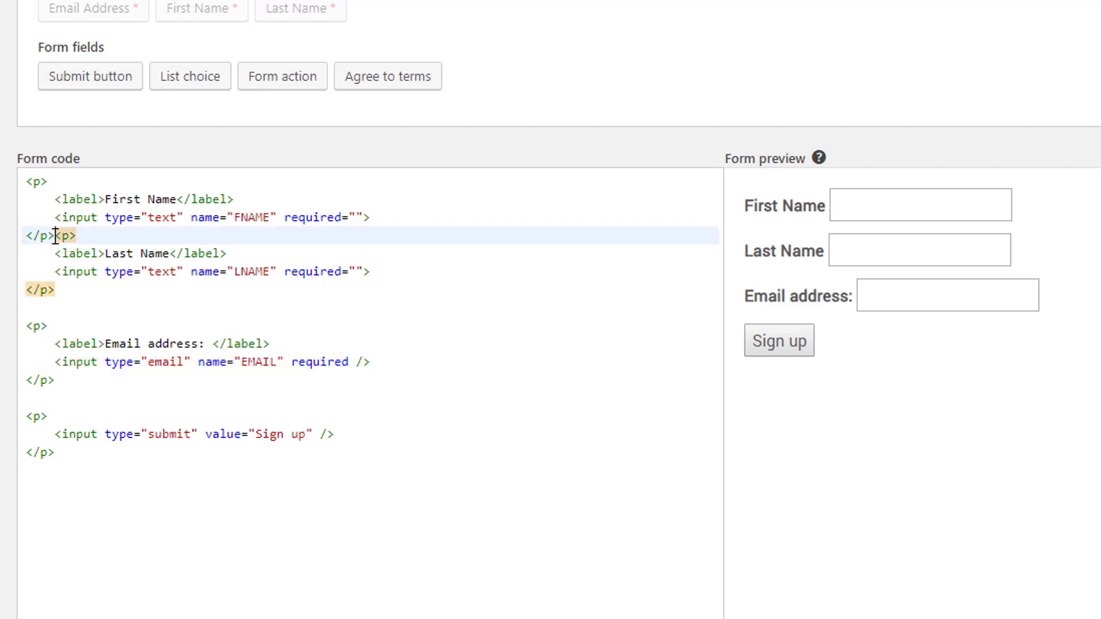
key("Return")
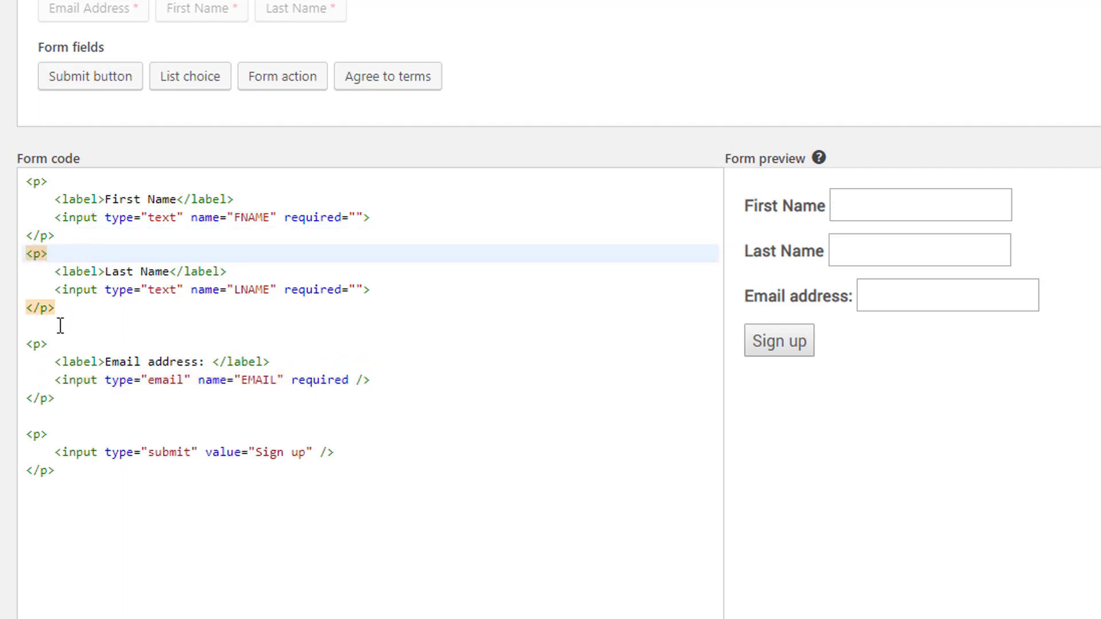
left_click(60, 326)
key("BackSpace")
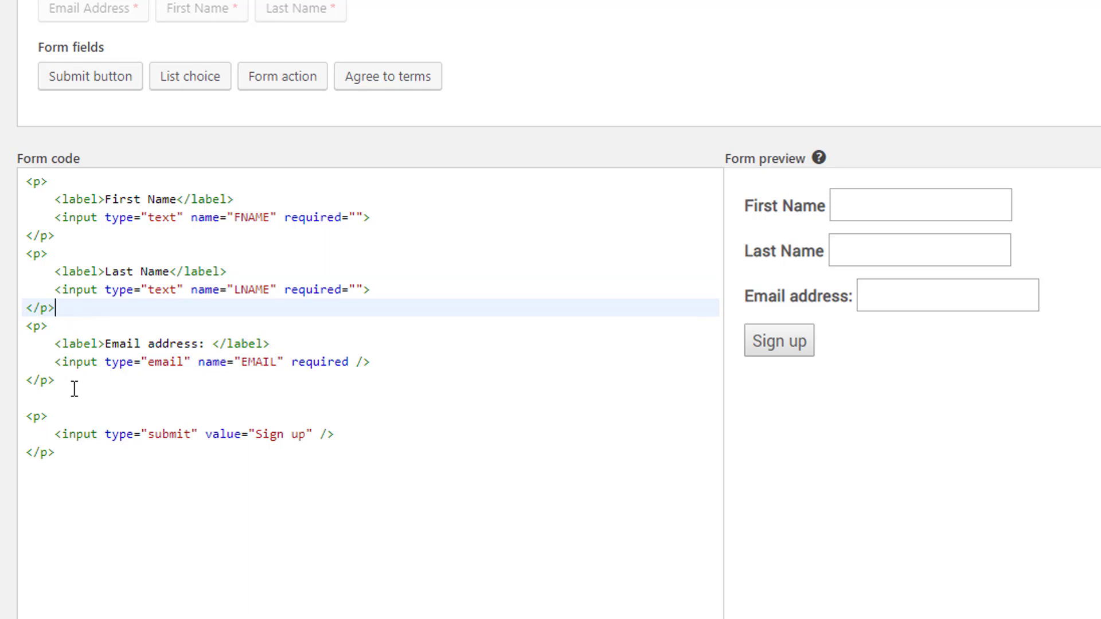
left_click(72, 398)
key("BackSpace")
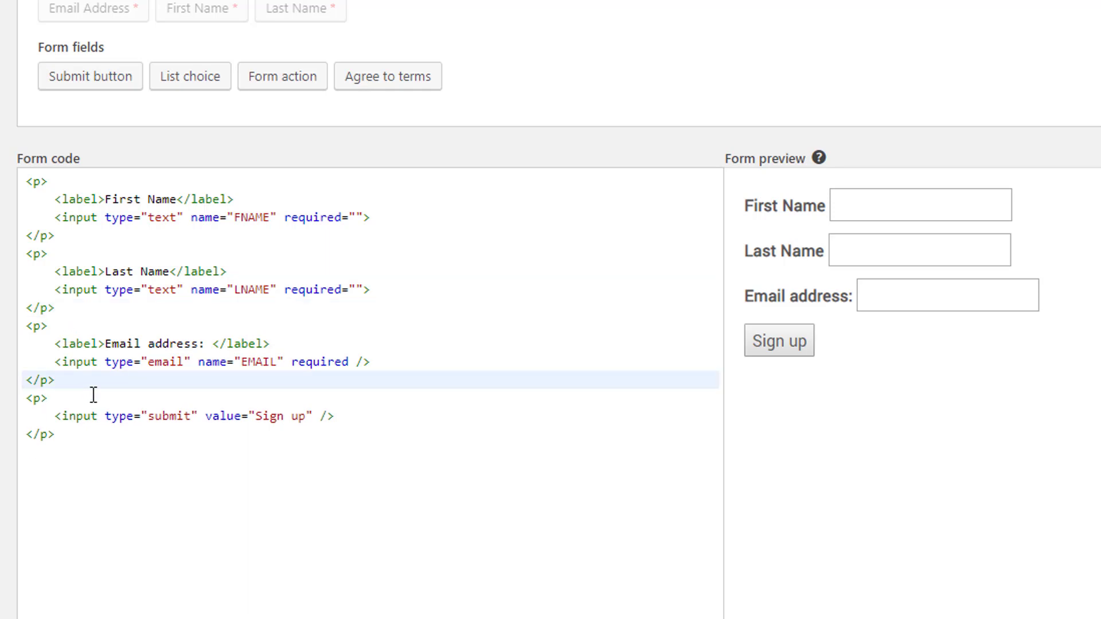
left_click(305, 417)
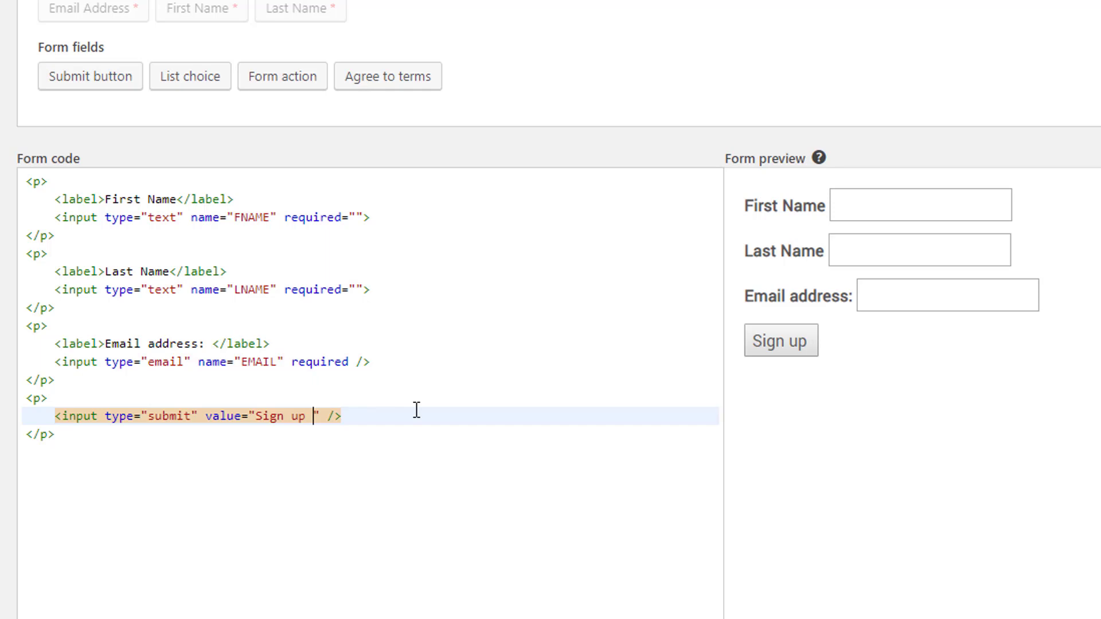
type("now")
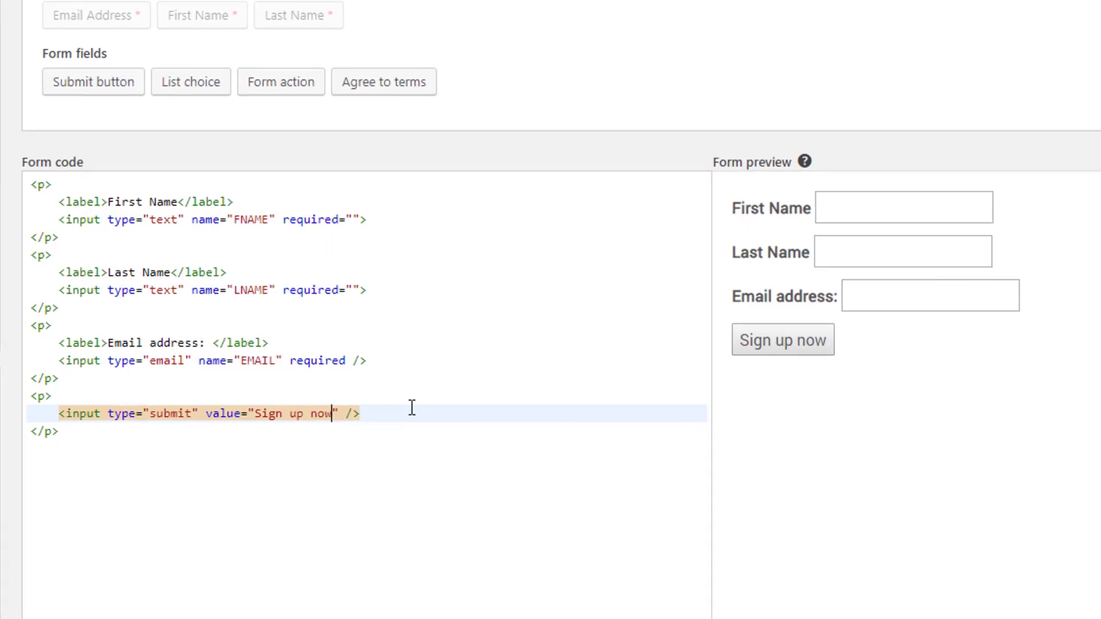
type("!")
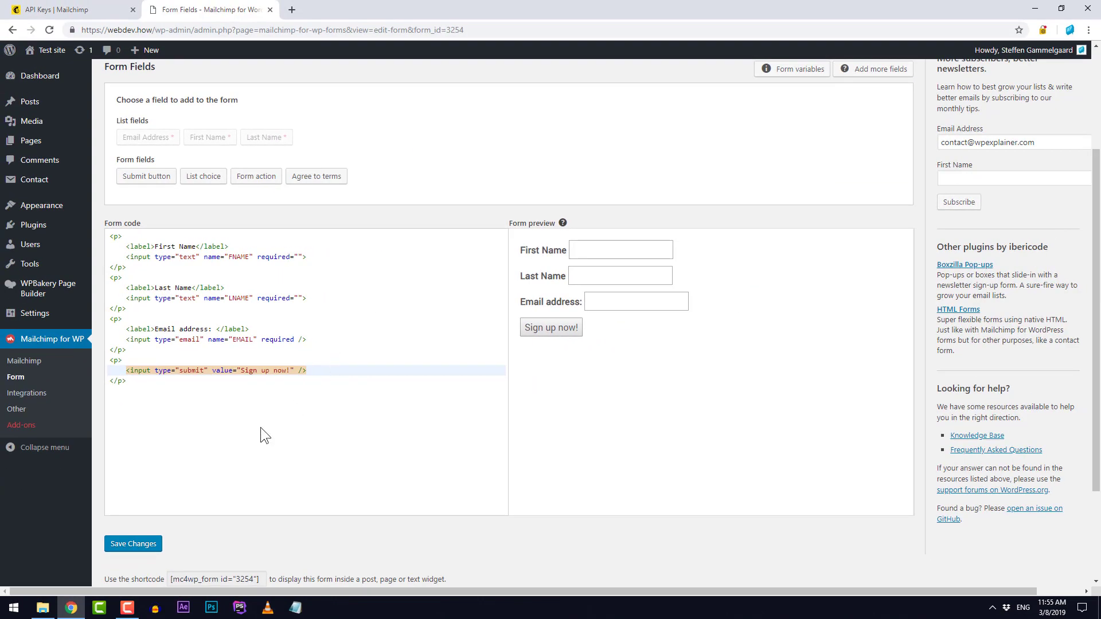
Step: Save the form, then set its Appearance Form Style to Light Theme and save again
left_click(130, 548)
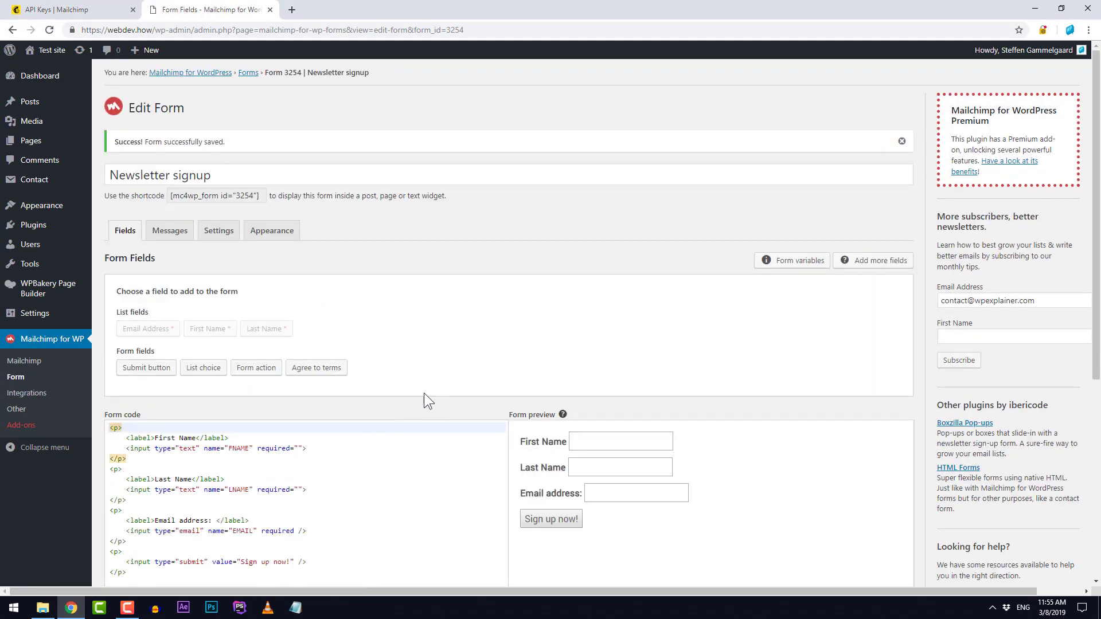
scroll(424, 393, "down", 2)
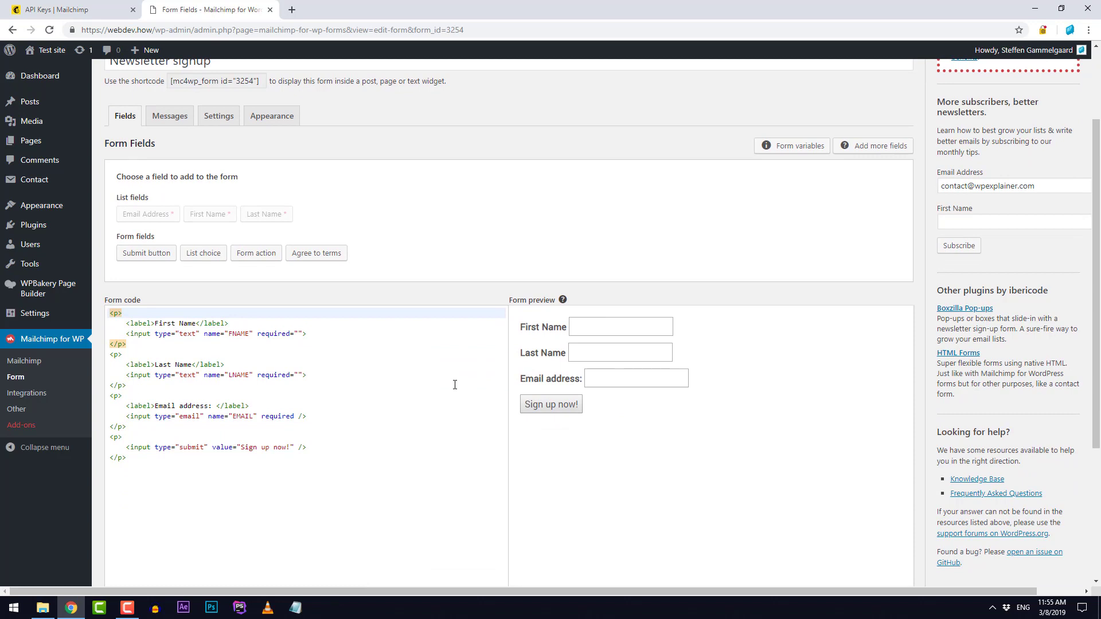
left_click(264, 124)
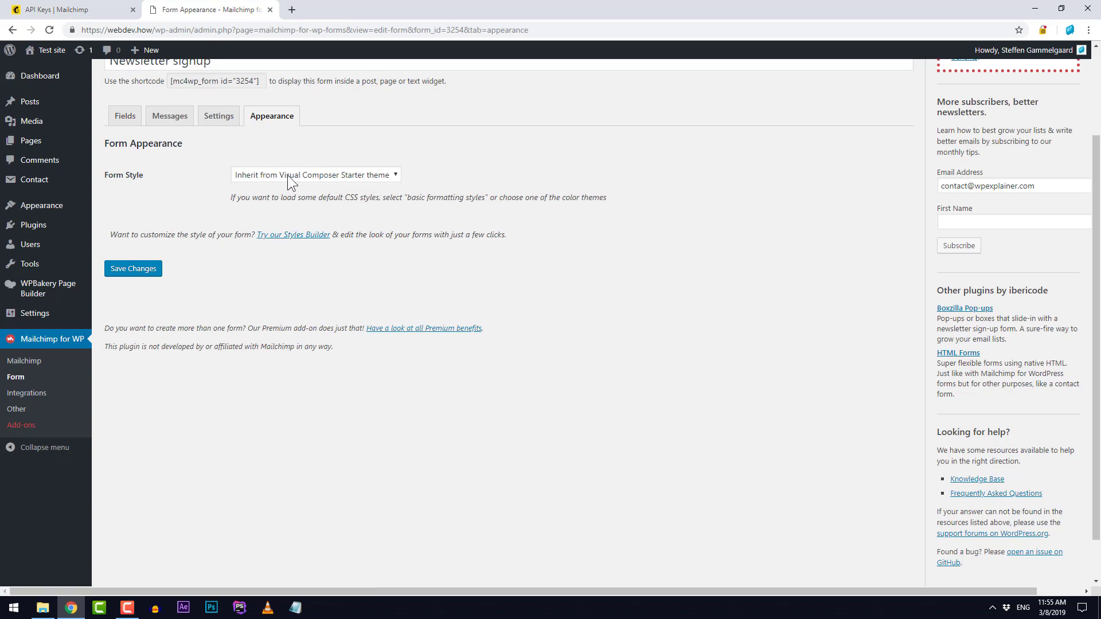
left_click(332, 181)
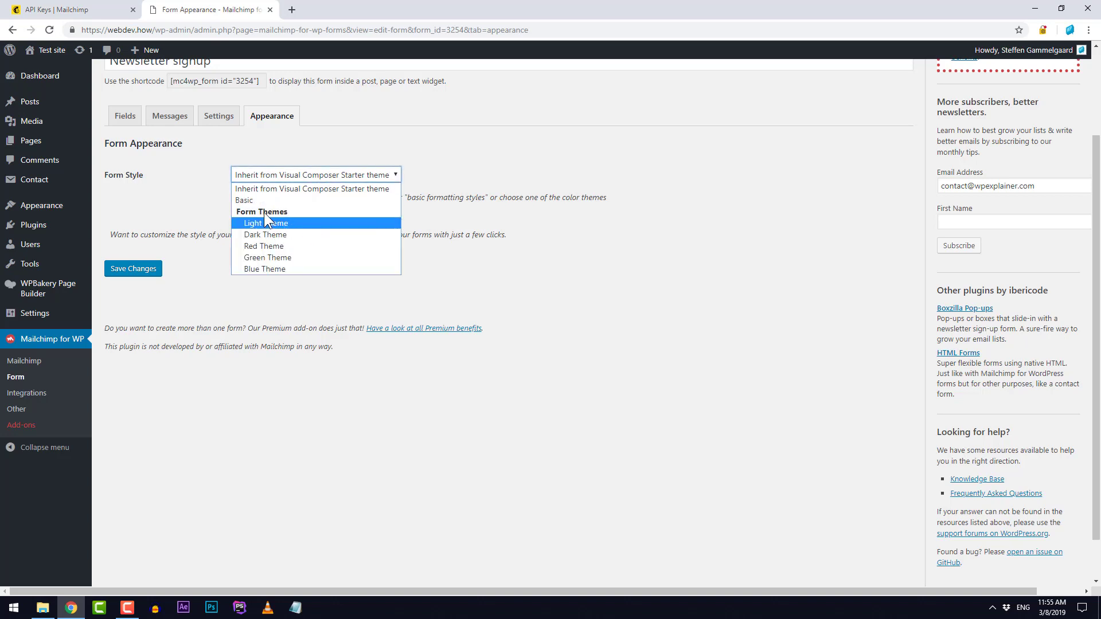
left_click(294, 223)
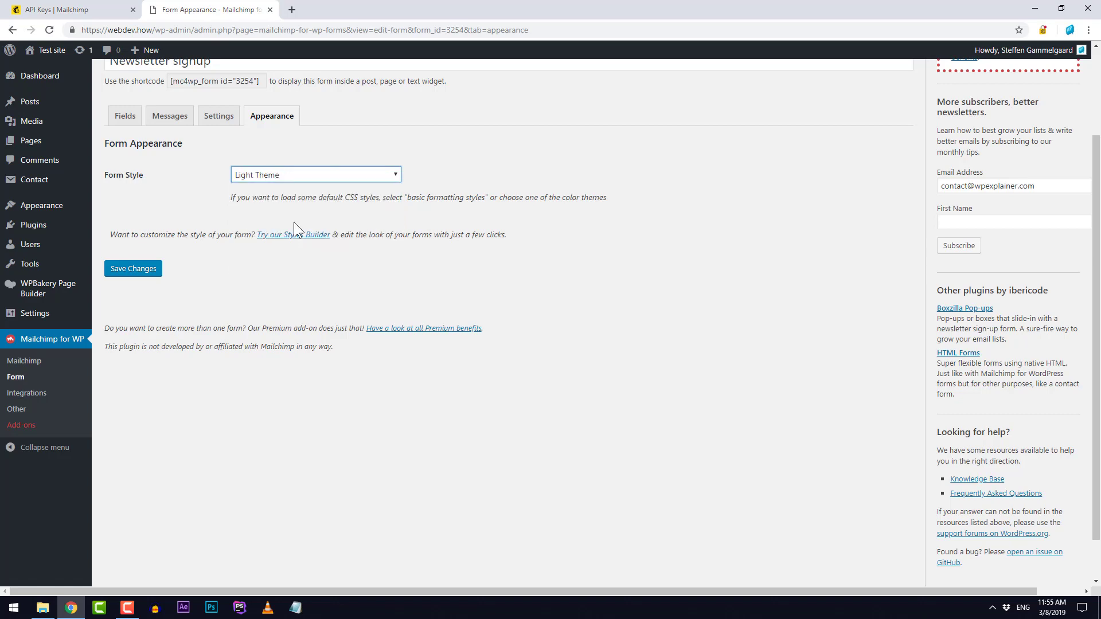
left_click(124, 271)
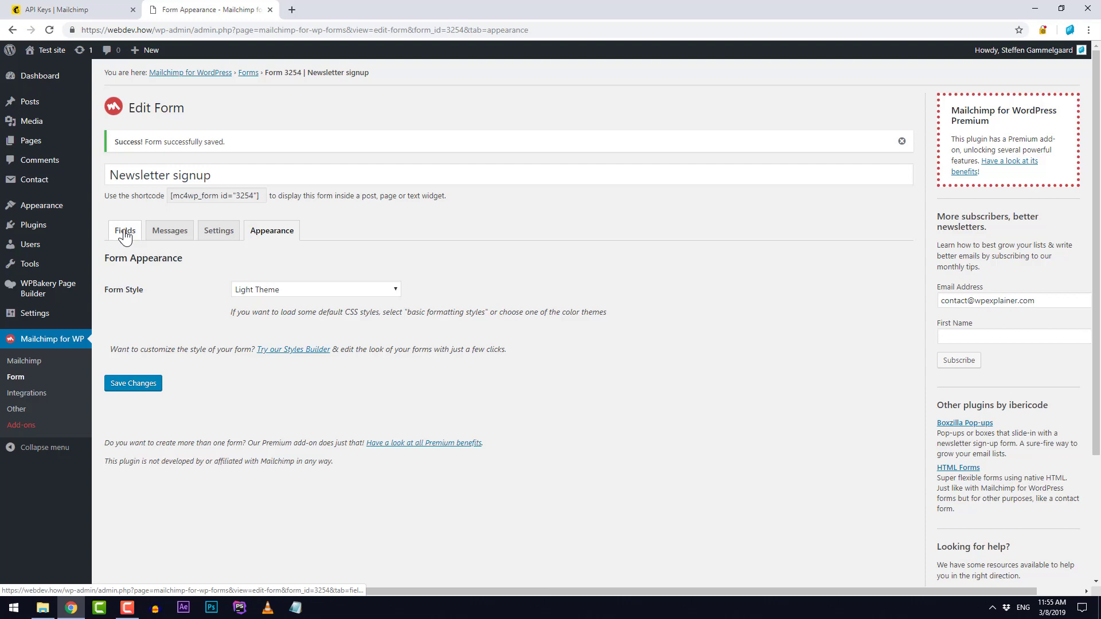
Step: Return to the form fields and select the shortcode [mc4wp_form id="3254"] to copy it
left_click(125, 232)
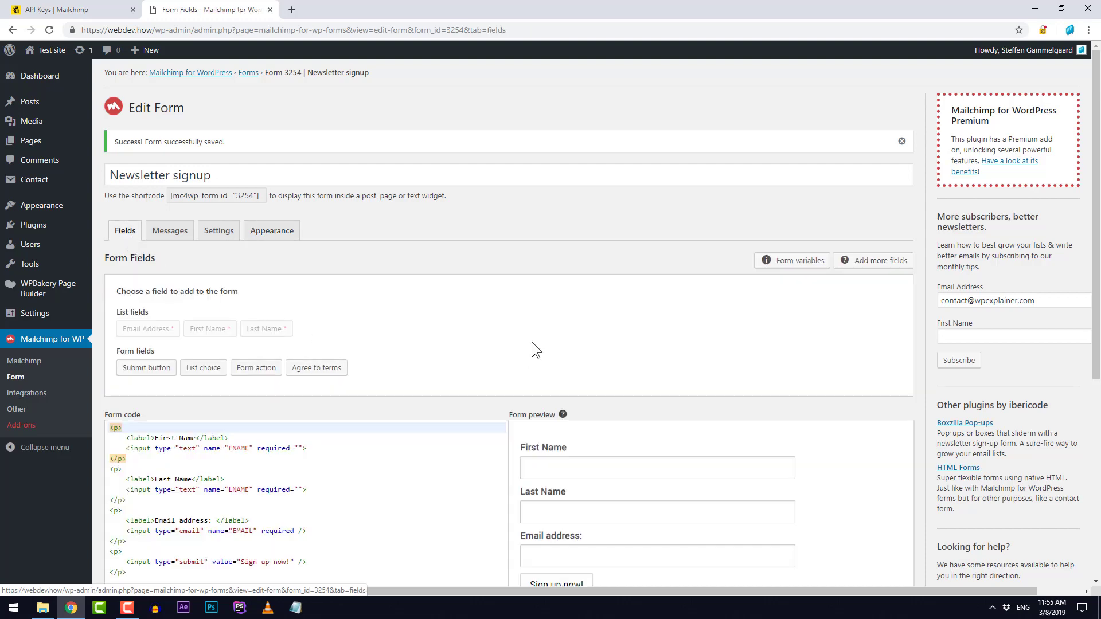
scroll(535, 328, "down", 3)
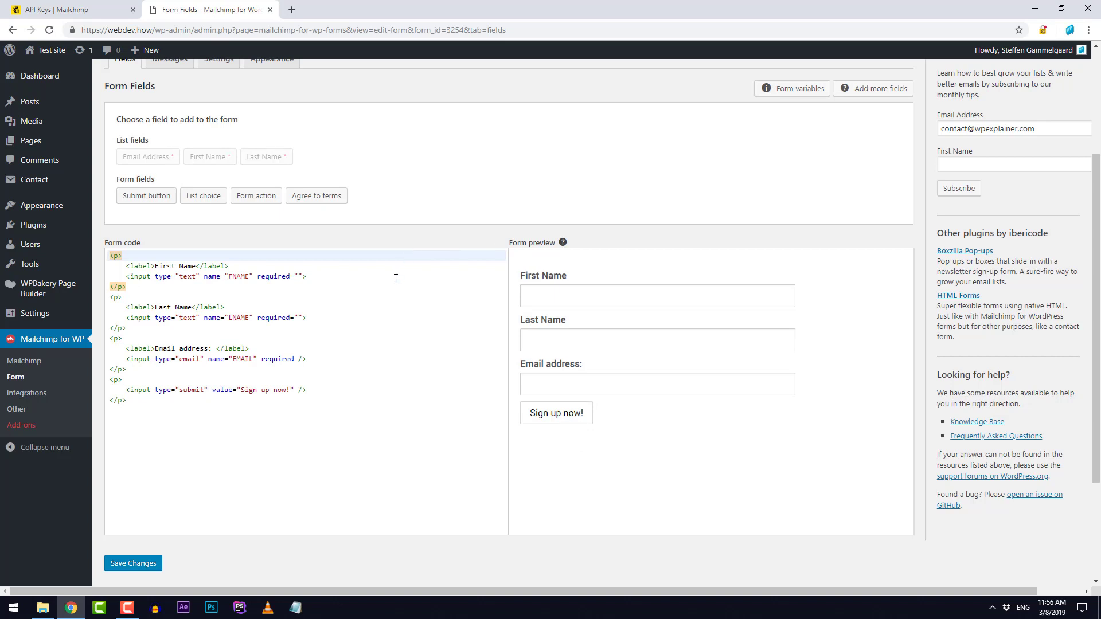
scroll(396, 279, "up", 3)
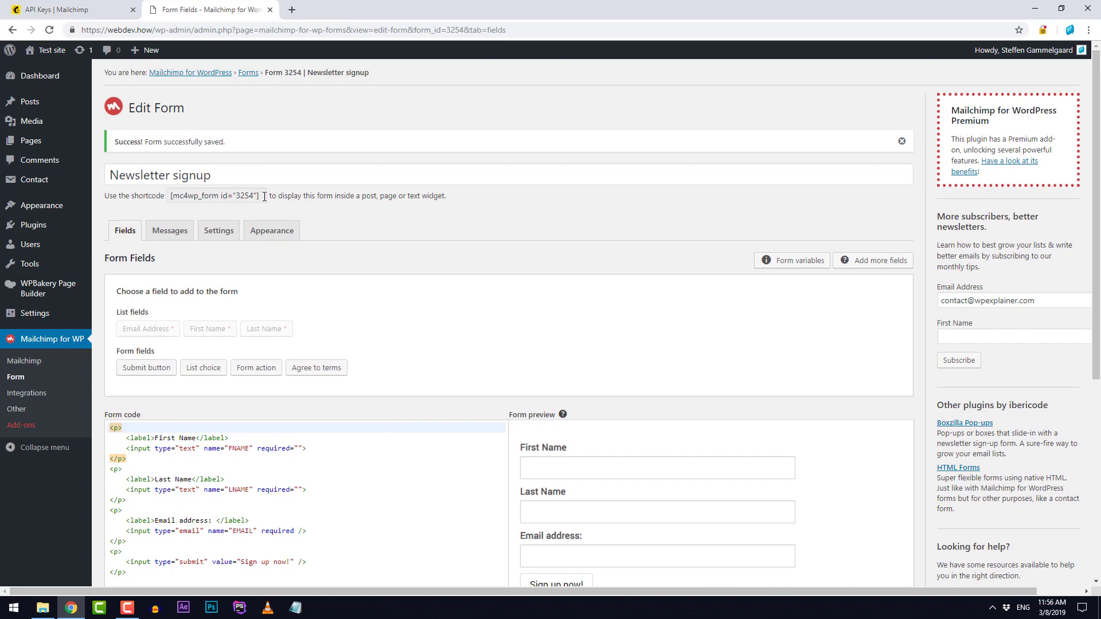
left_click(229, 196)
key("ctrl+c")
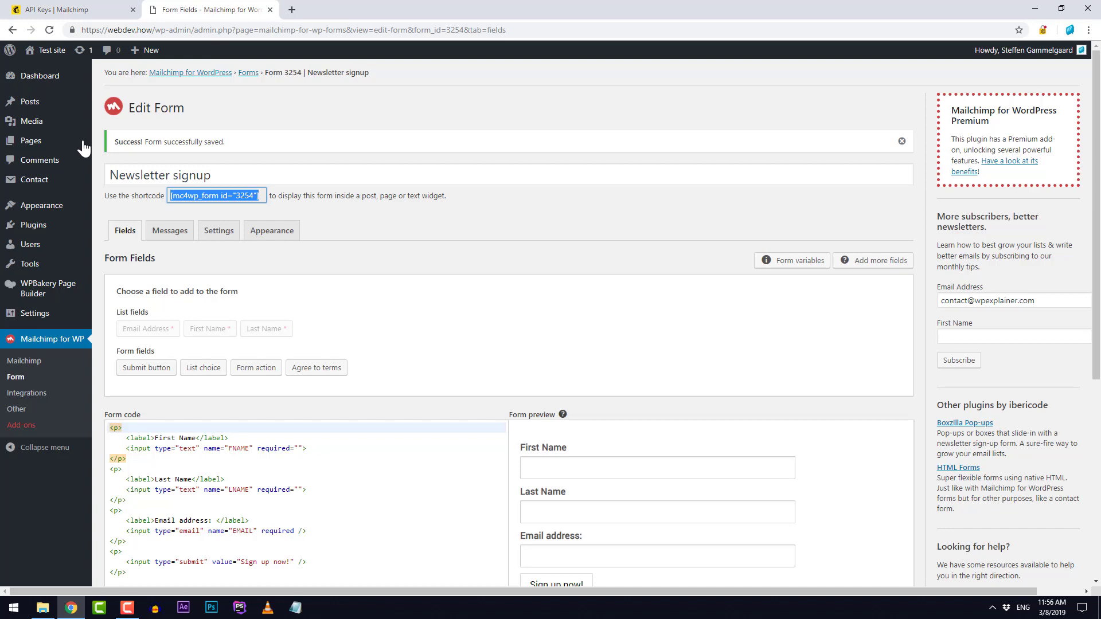
Step: Open the Newsletter page from the Pages list in the WPBakery editor
left_click(36, 145)
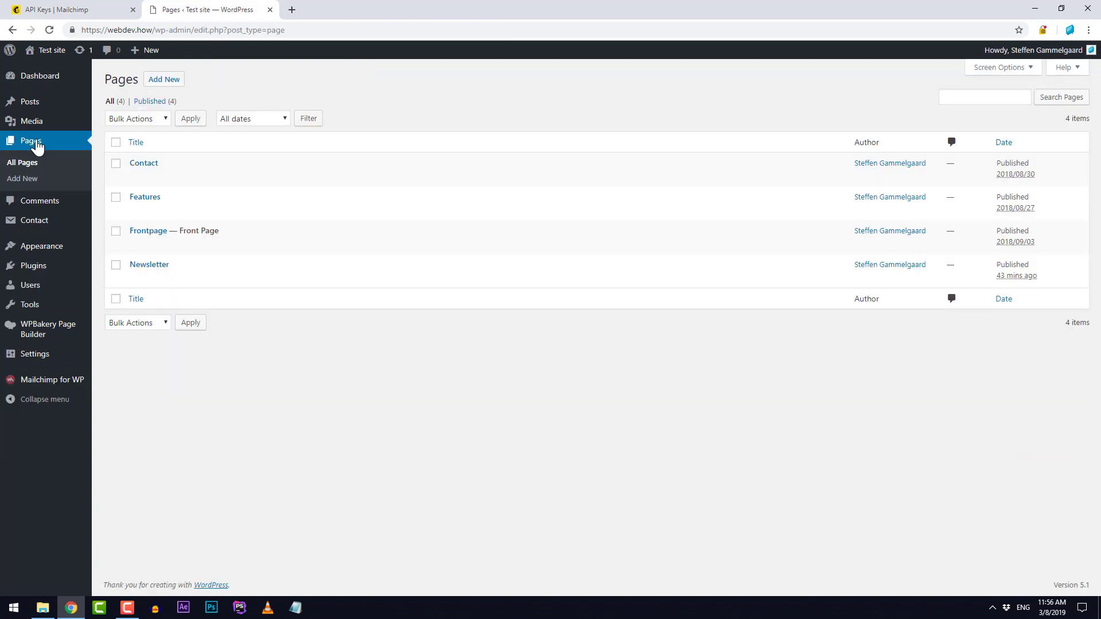
left_click(148, 267)
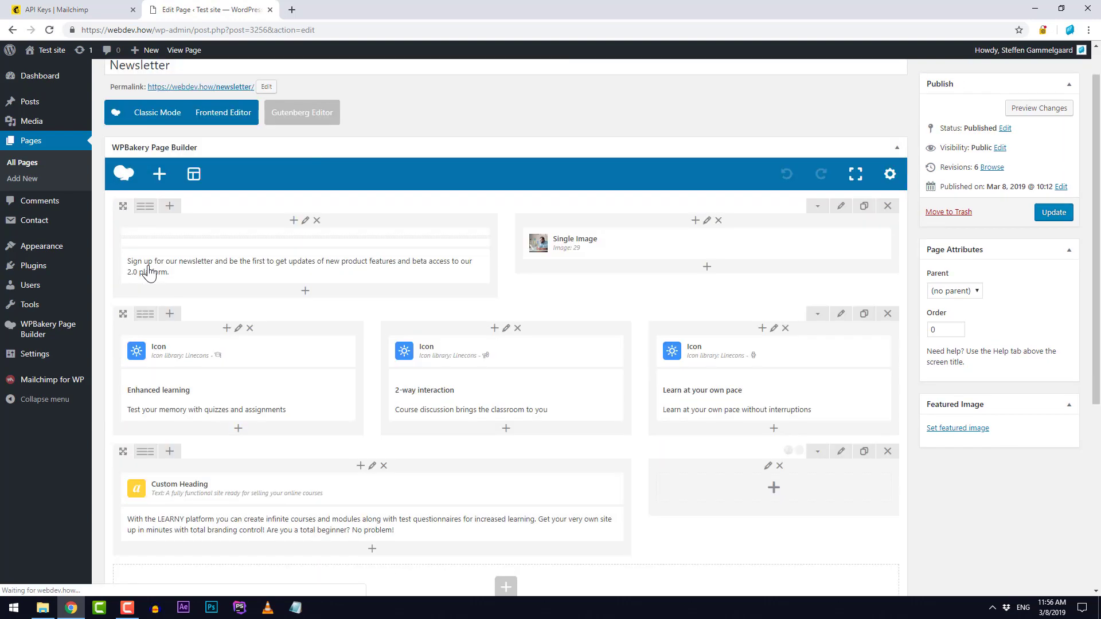
mouse_move(252, 246)
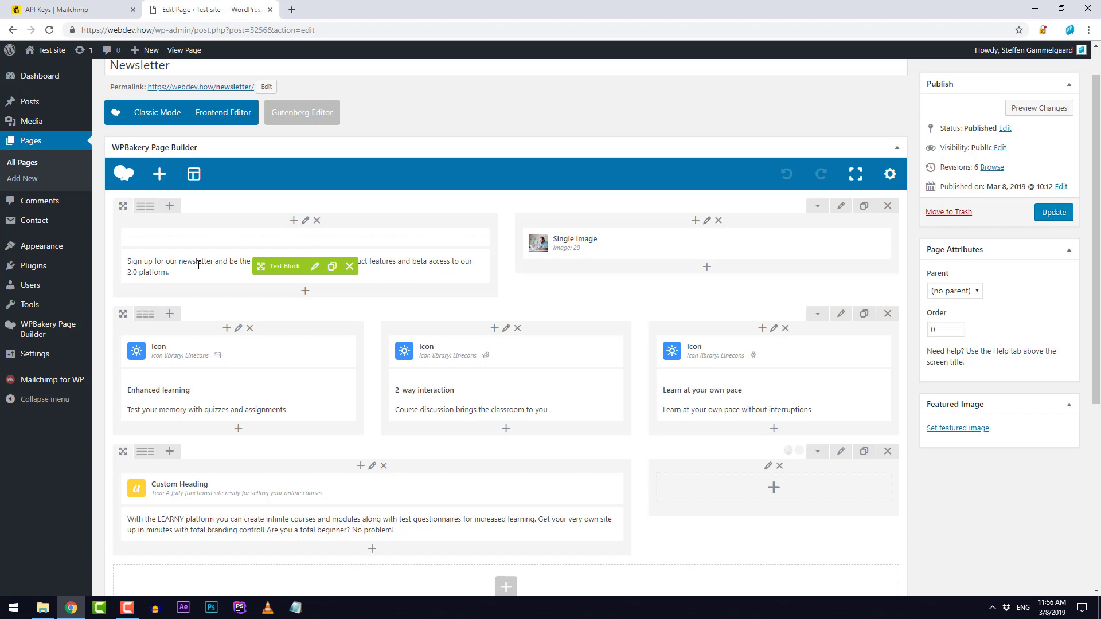
Step: Paste the form shortcode on a new line below the newsletter intro text and save the block
left_click(316, 269)
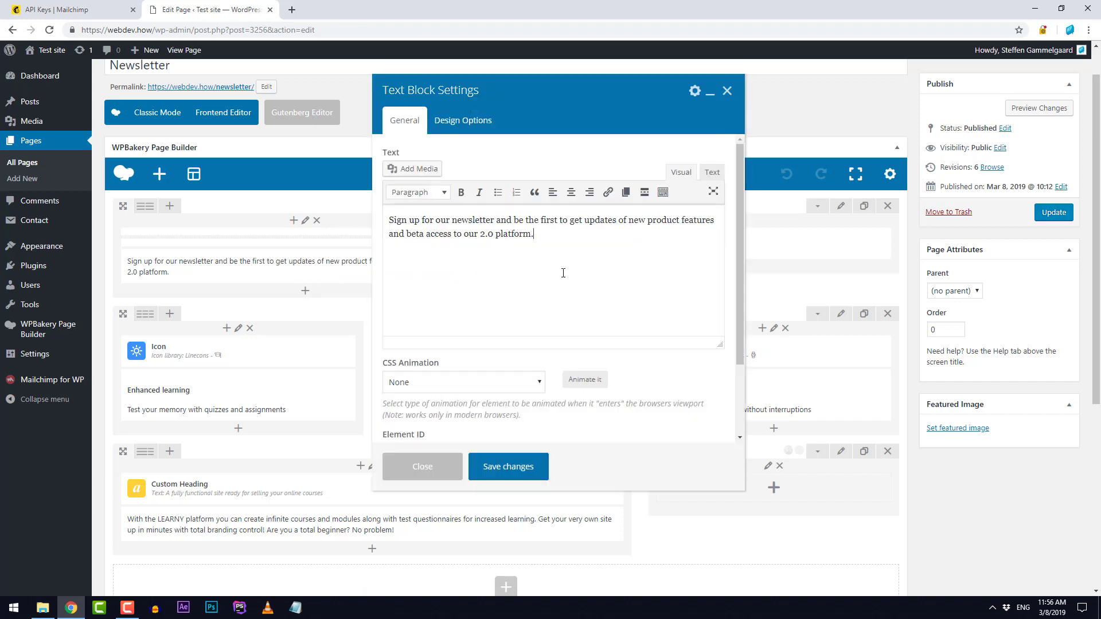
key("Return")
key("ctrl+v")
left_click(508, 467)
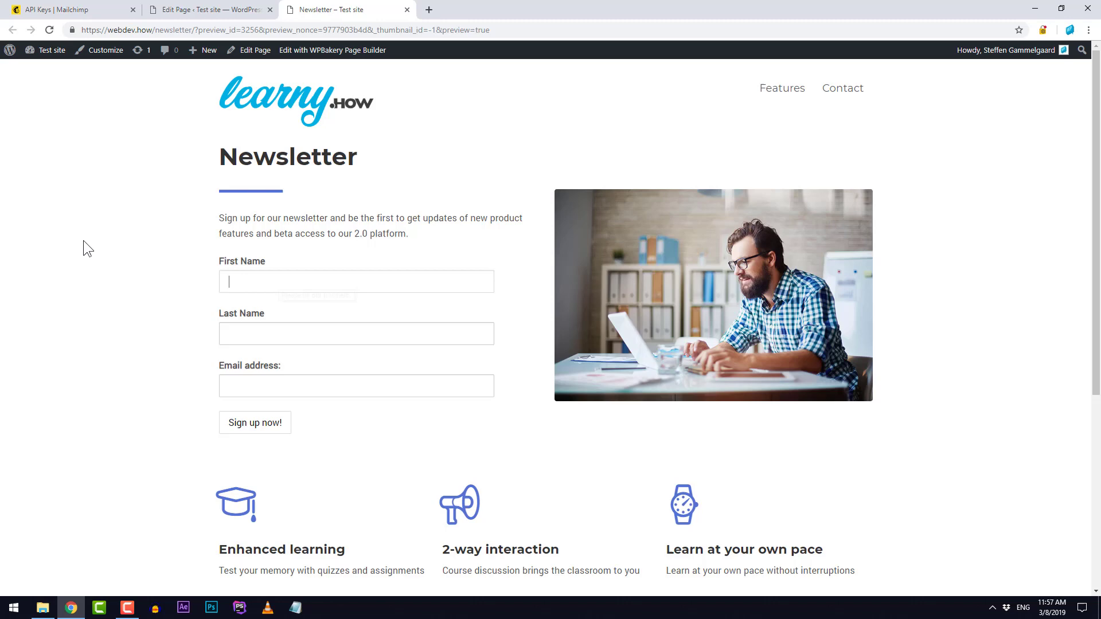
Step: Fill in a test first name, last name and email address, then submit the signup form
key("Tab")
key("shift+Tab")
key("End")
key("ctrl+shift+Left")
key("BackSpace")
key("Tab")
type("Gammelga")
type("ard")
type("a@b.")
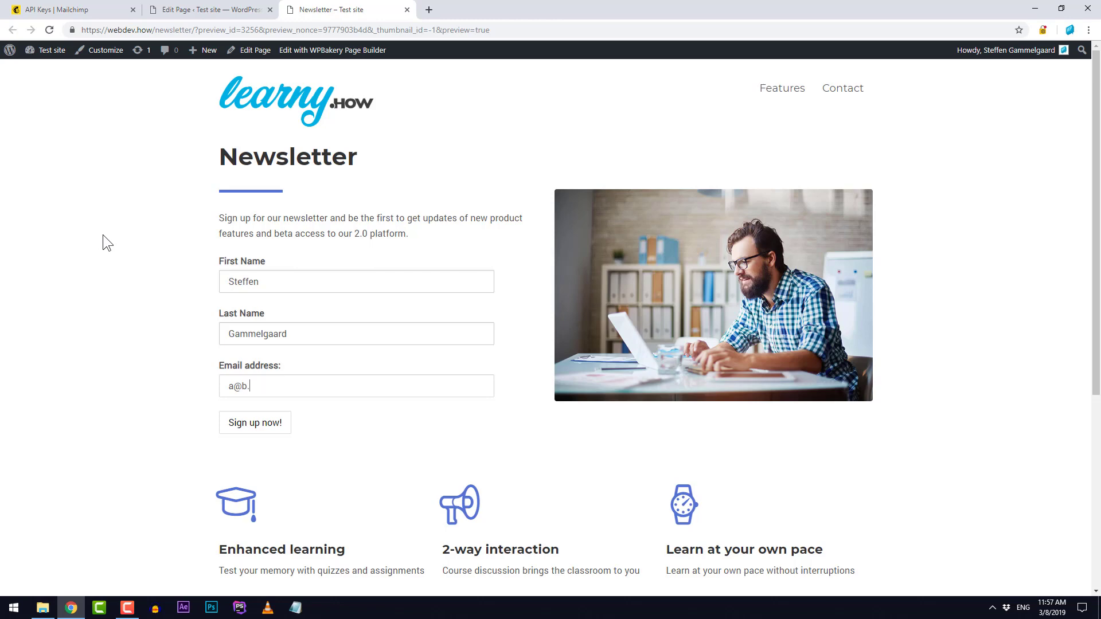
type("dk")
left_click(264, 428)
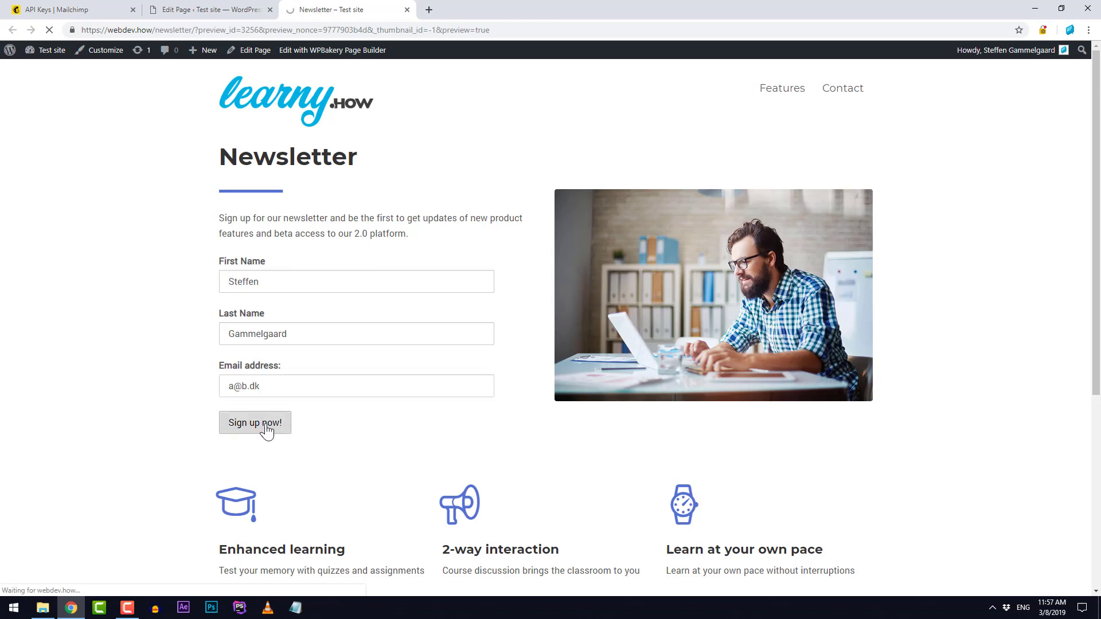
scroll(349, 295, "up", 2)
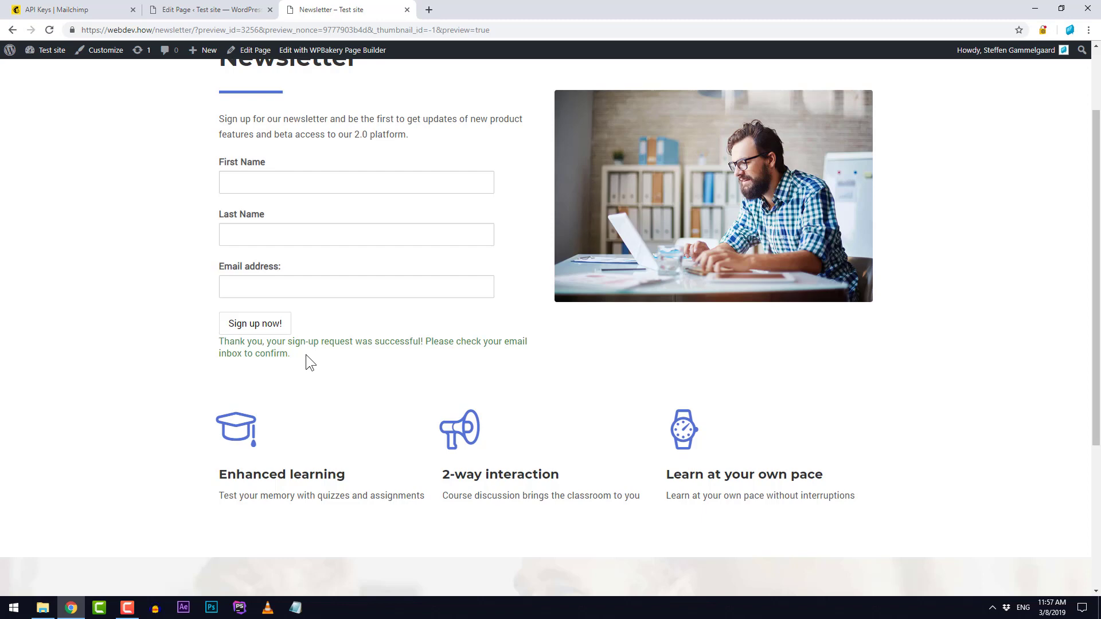
Step: Update the Newsletter page and reopen the Mailchimp for WP signup form editor
left_click(211, 12)
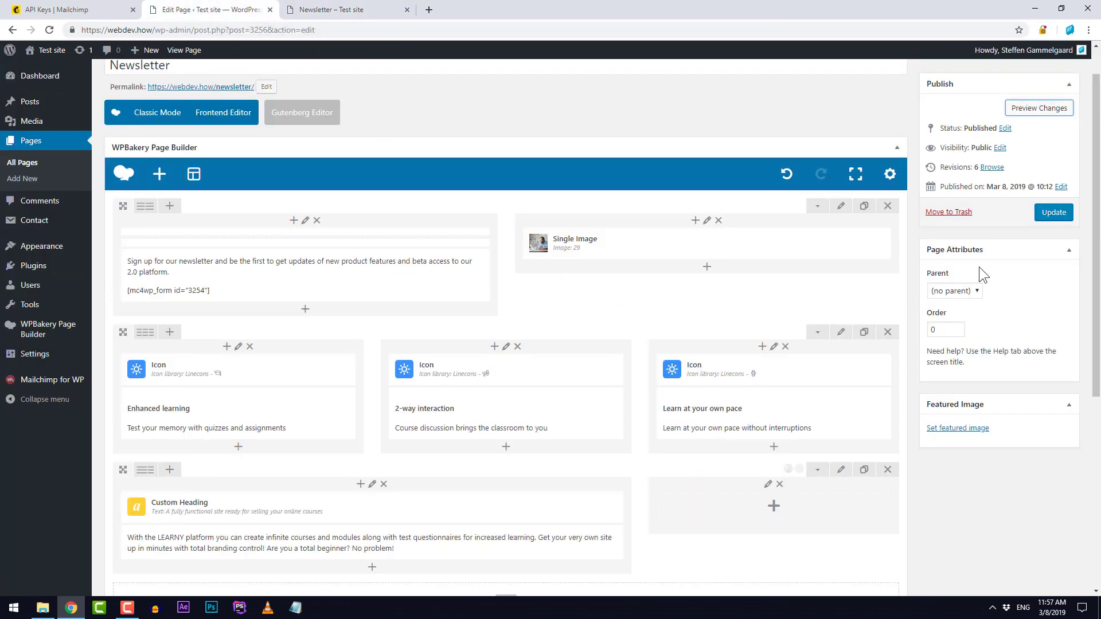
left_click(1054, 213)
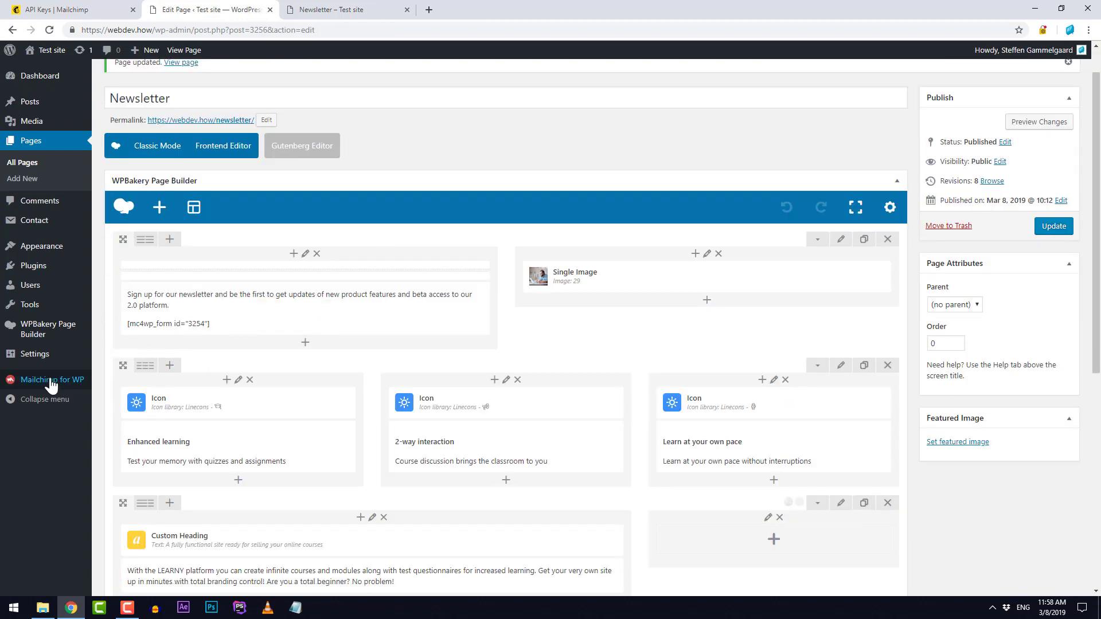
left_click(38, 388)
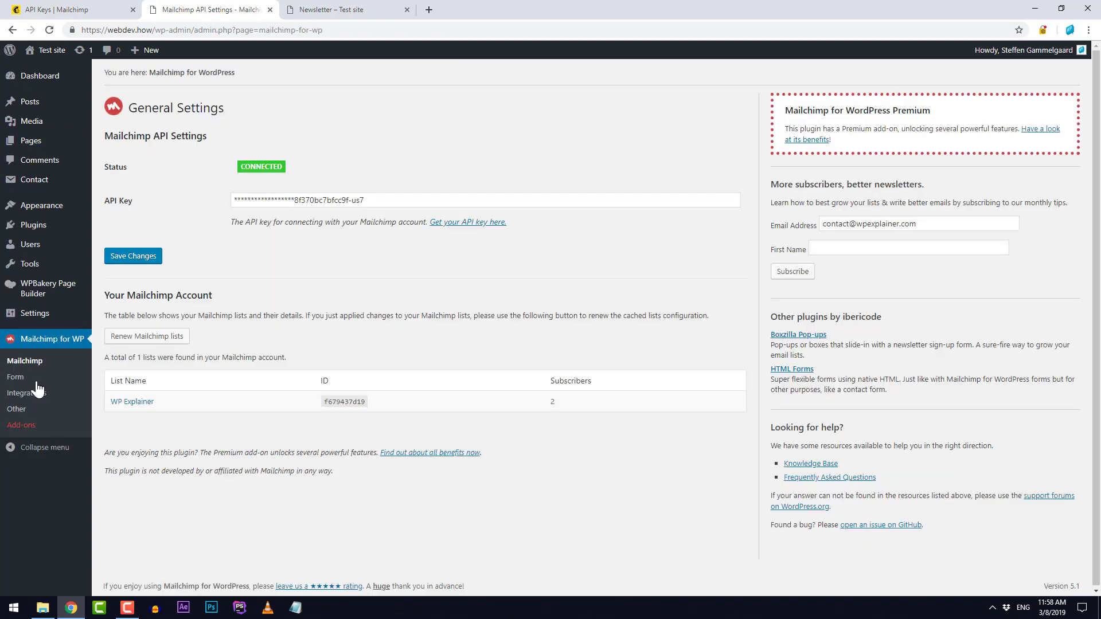
left_click(14, 380)
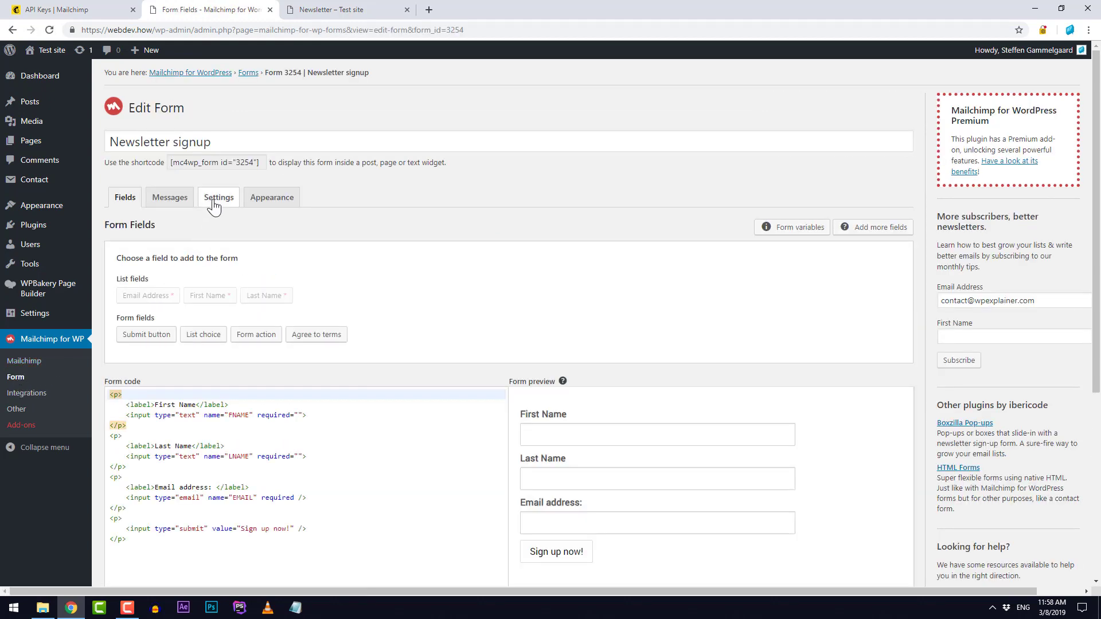
Step: Set 'Use double opt-in?' to No in the form settings, confirm it, and save
left_click(216, 201)
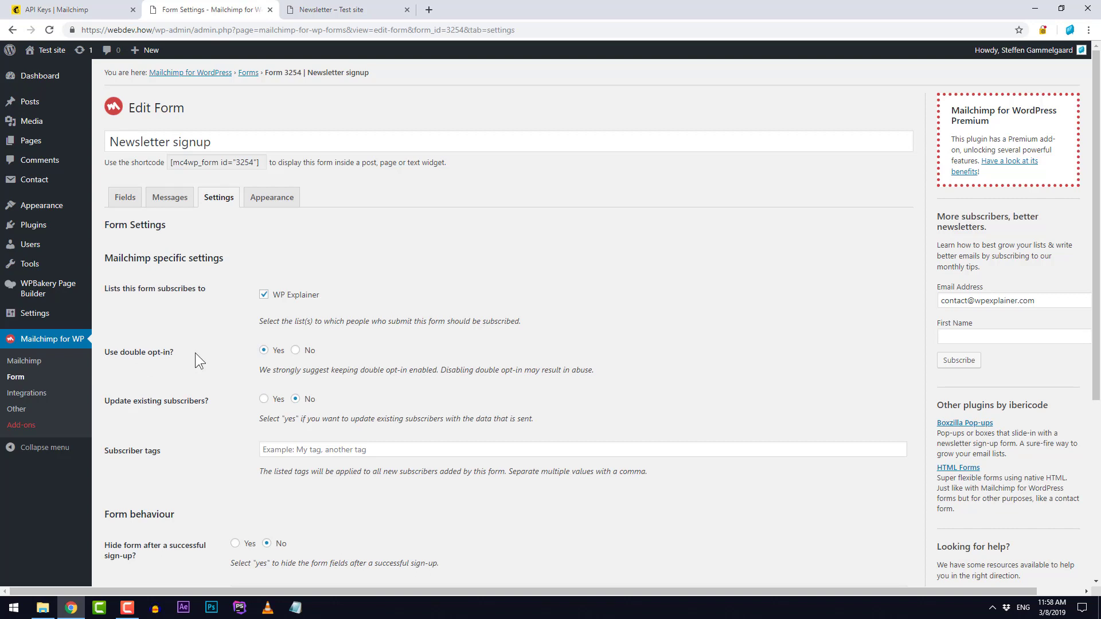
left_click(310, 352)
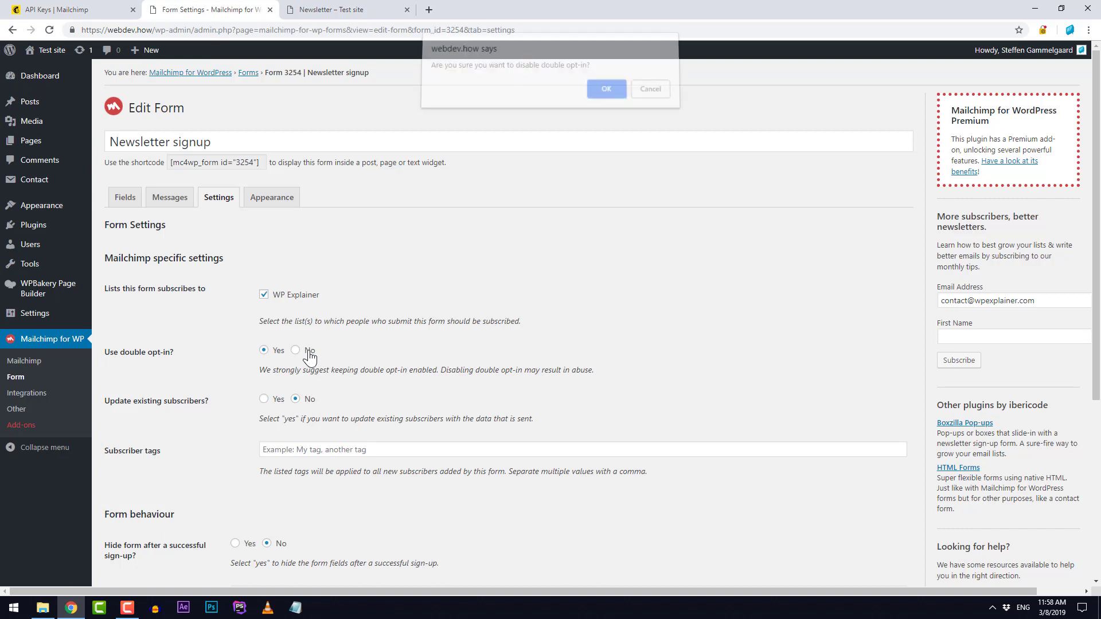
left_click(607, 94)
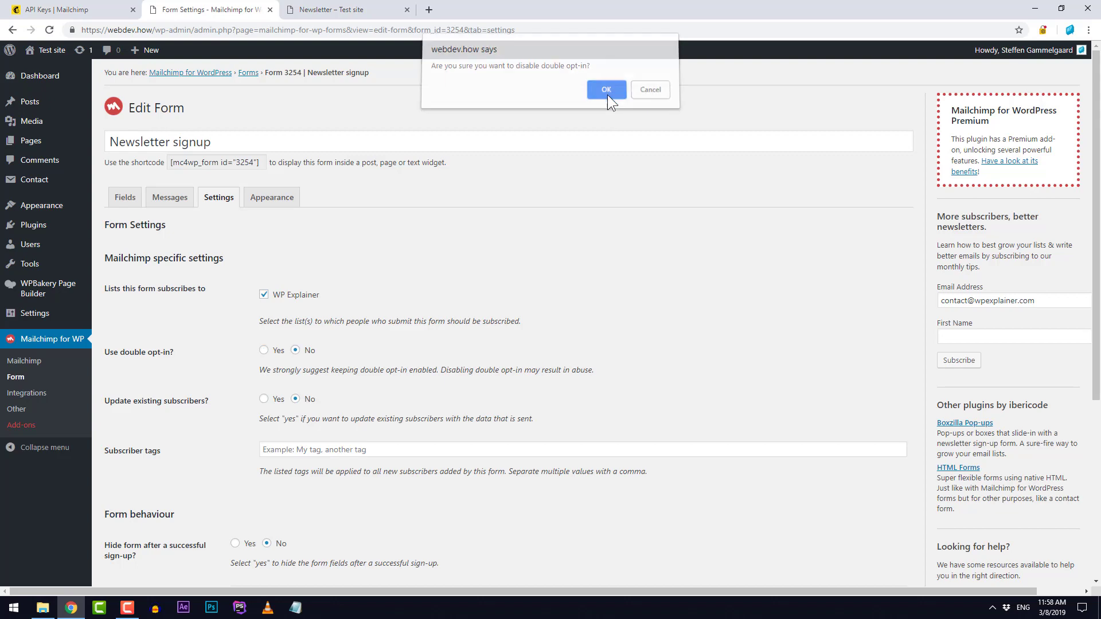
scroll(195, 352, "down", 4)
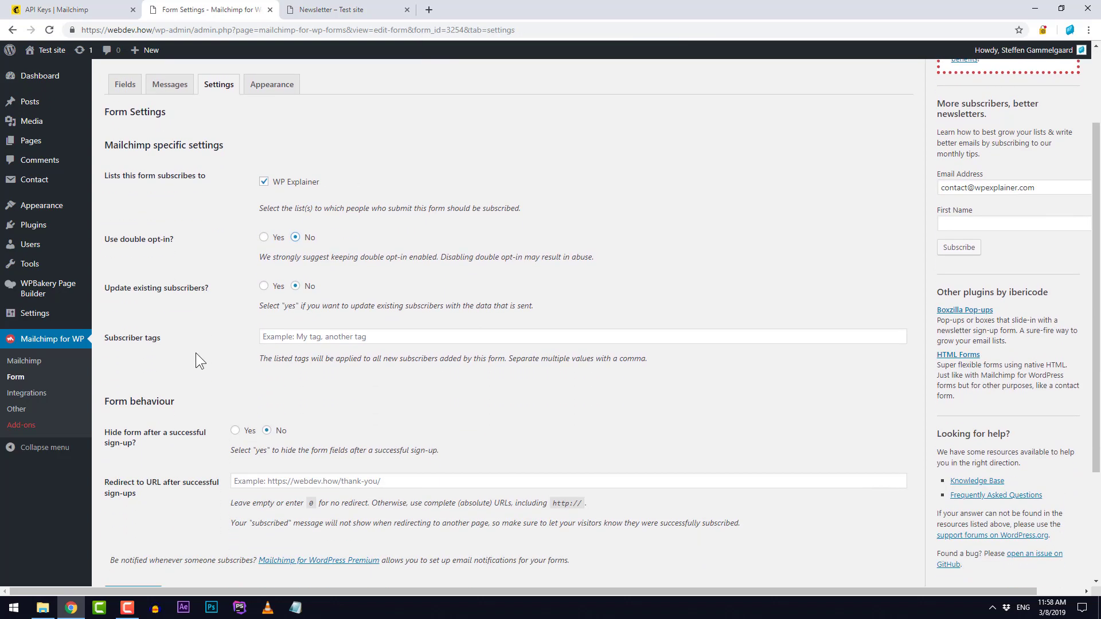
left_click(133, 479)
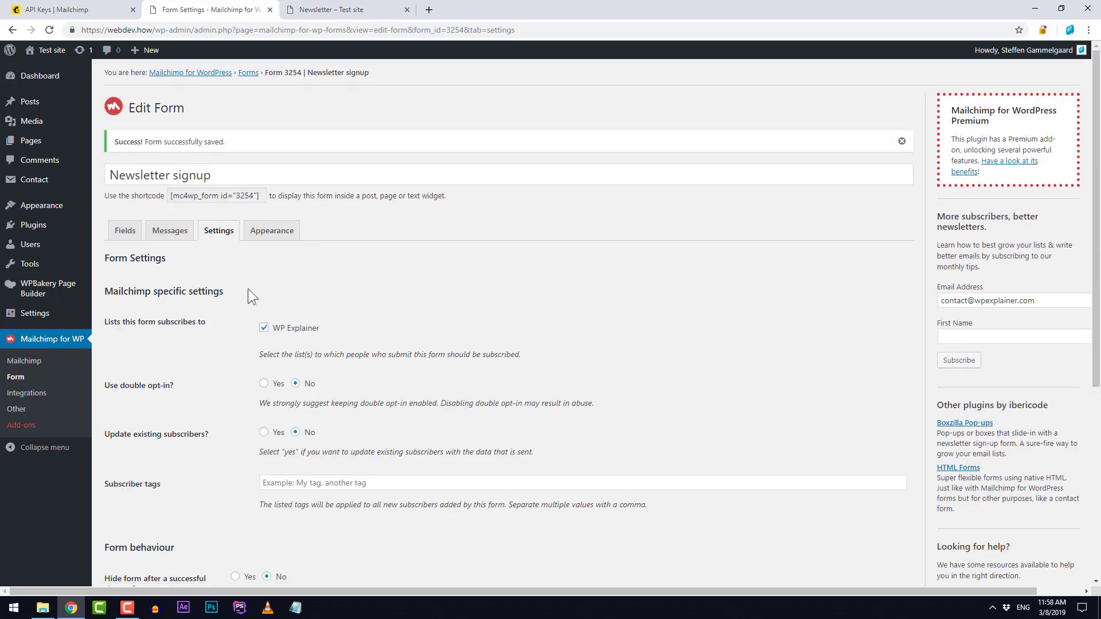
Step: Edit the success message to read 'Thank you, your signup was successful!'
left_click(170, 233)
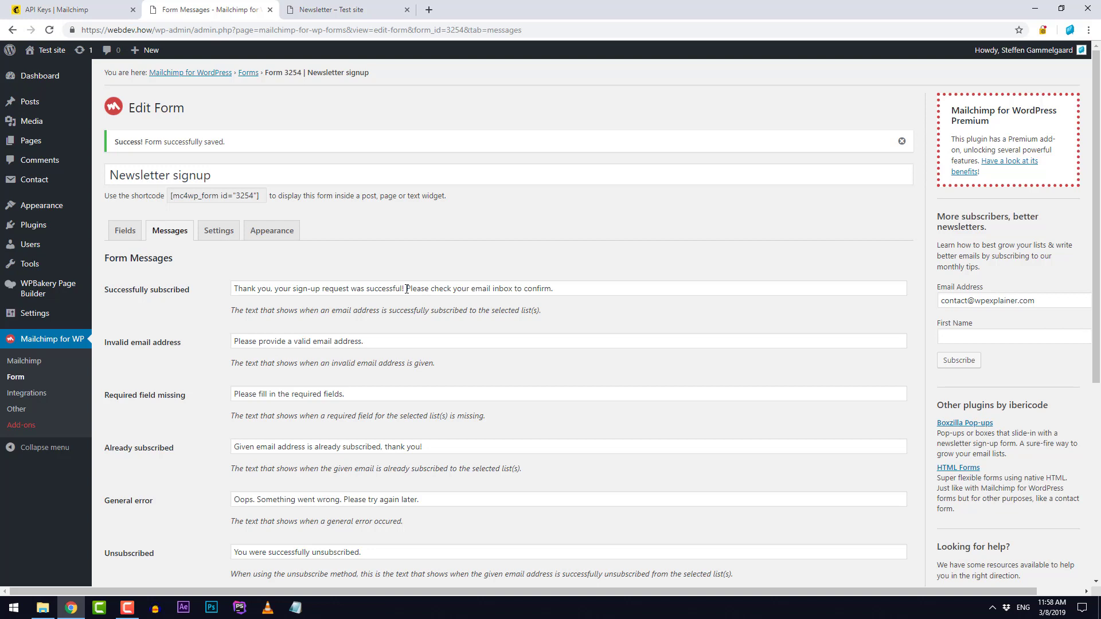
left_click_drag(405, 290, 602, 286)
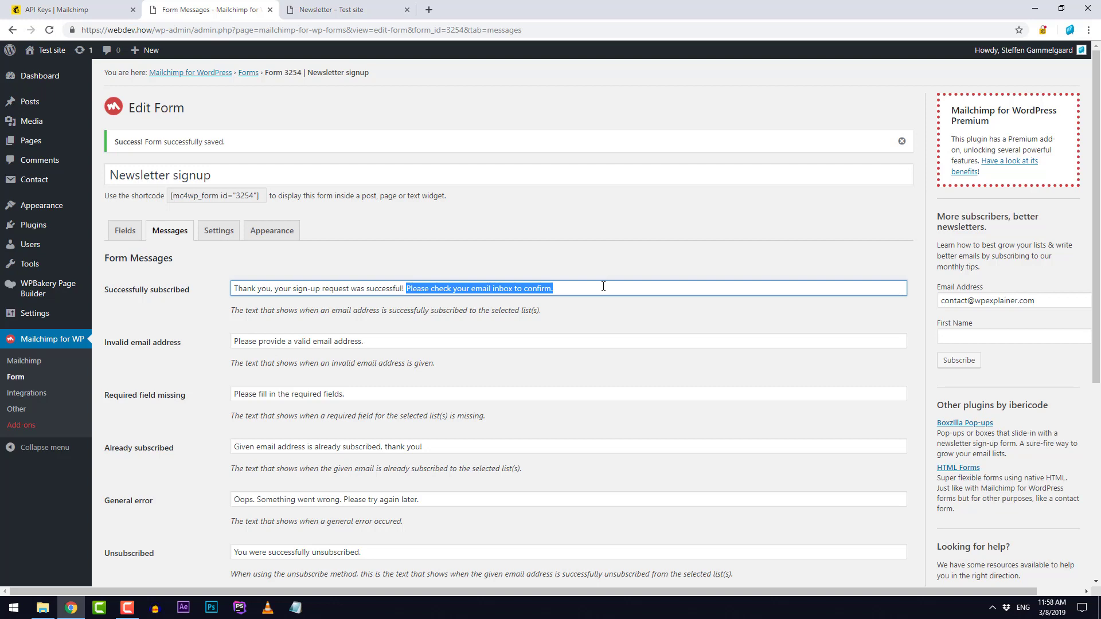
key("BackSpace")
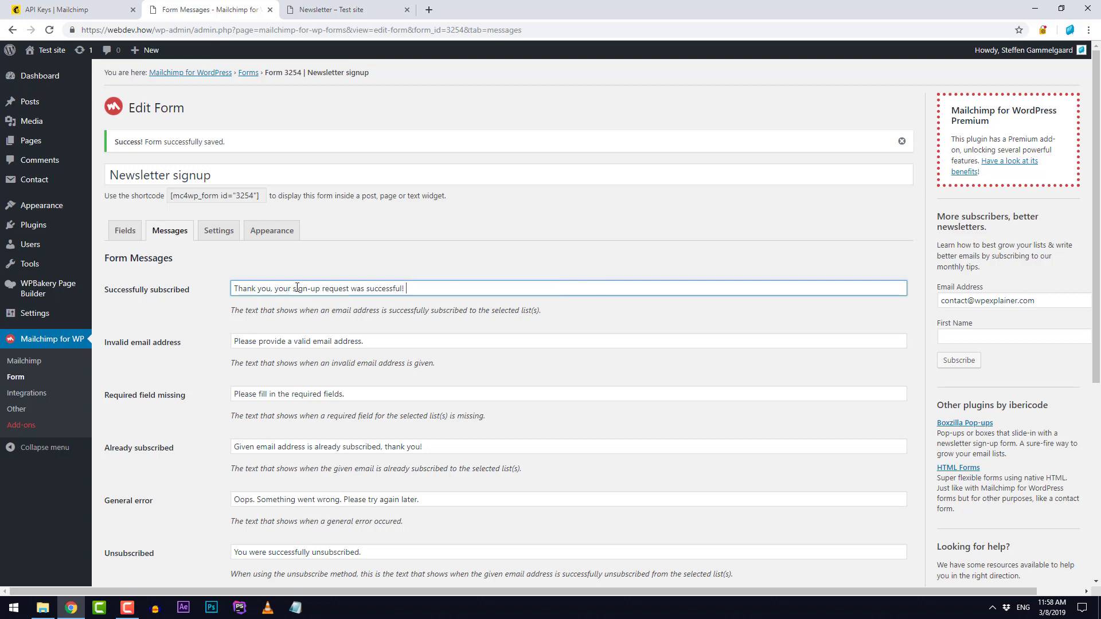
left_click_drag(292, 290, 324, 290)
double_click(336, 290)
key("BackSpace")
left_click(312, 290)
key("BackSpace")
Step: Save the form messages and return to the Newsletter page preview
scroll(190, 321, "down", 5)
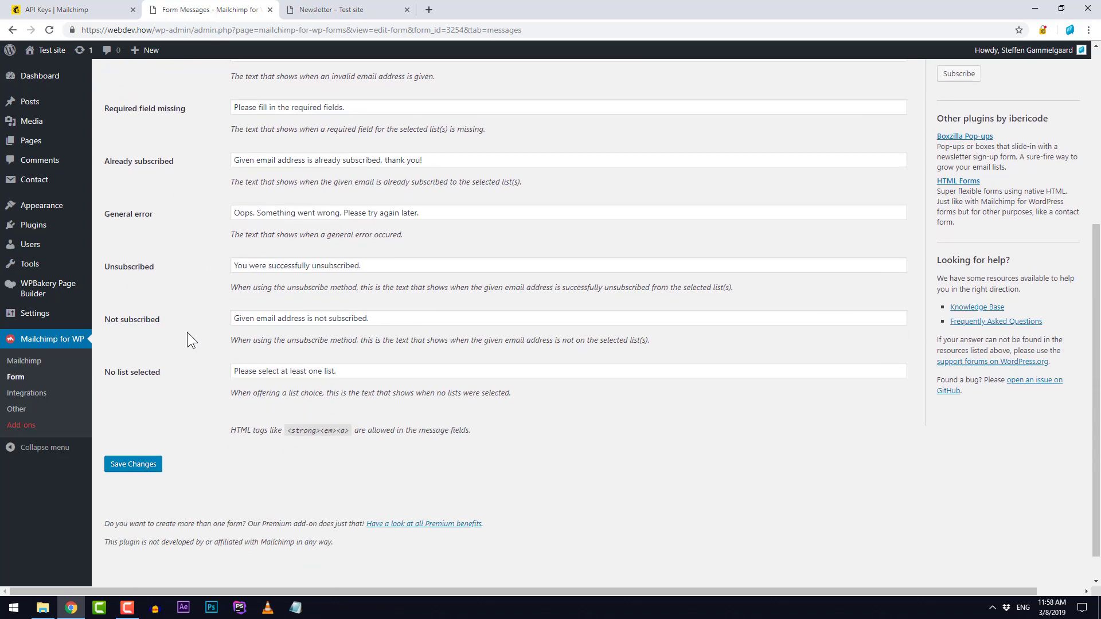
left_click(128, 465)
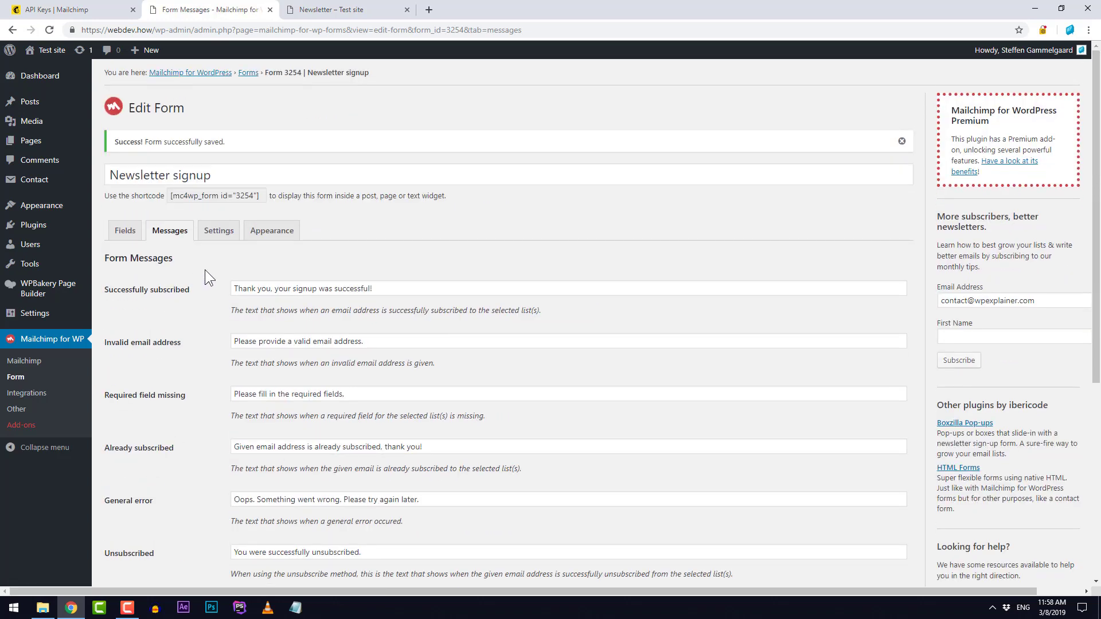
key("ctrl+Tab")
scroll(190, 273, "up", 2)
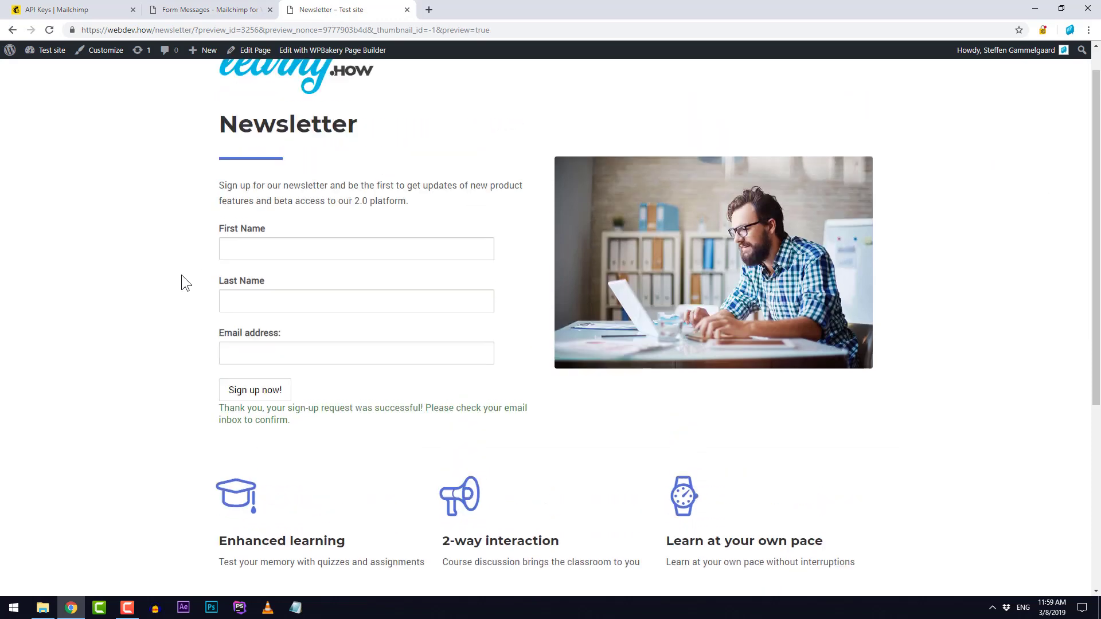